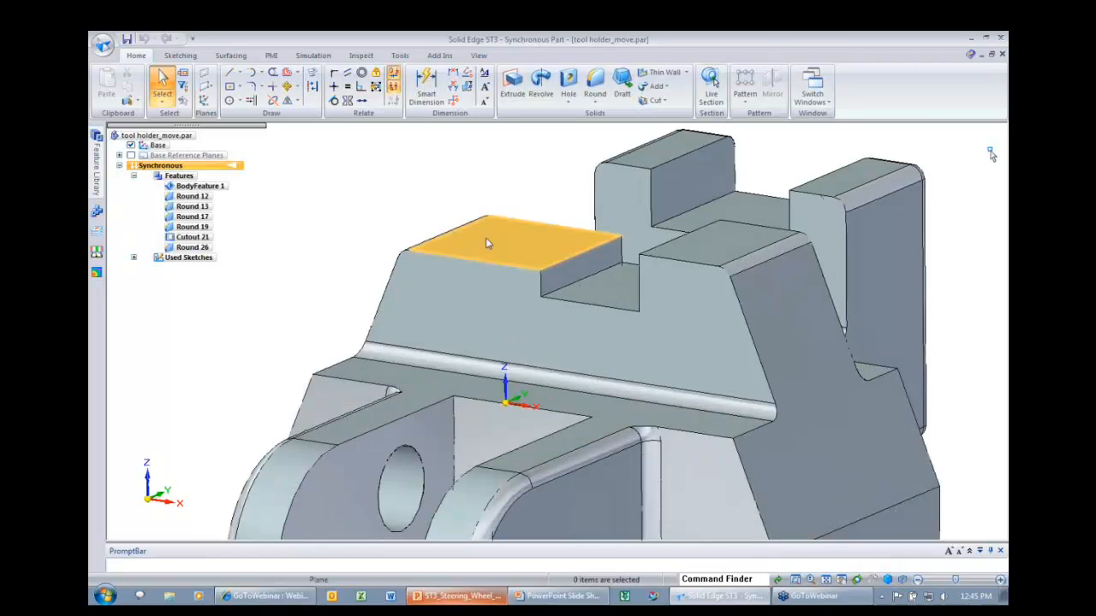
Show the full steering wheel on the front block's upper face, and switch its primary axis from vertical to frontward and back.
click(485, 237)
scroll(485, 237, up, 3)
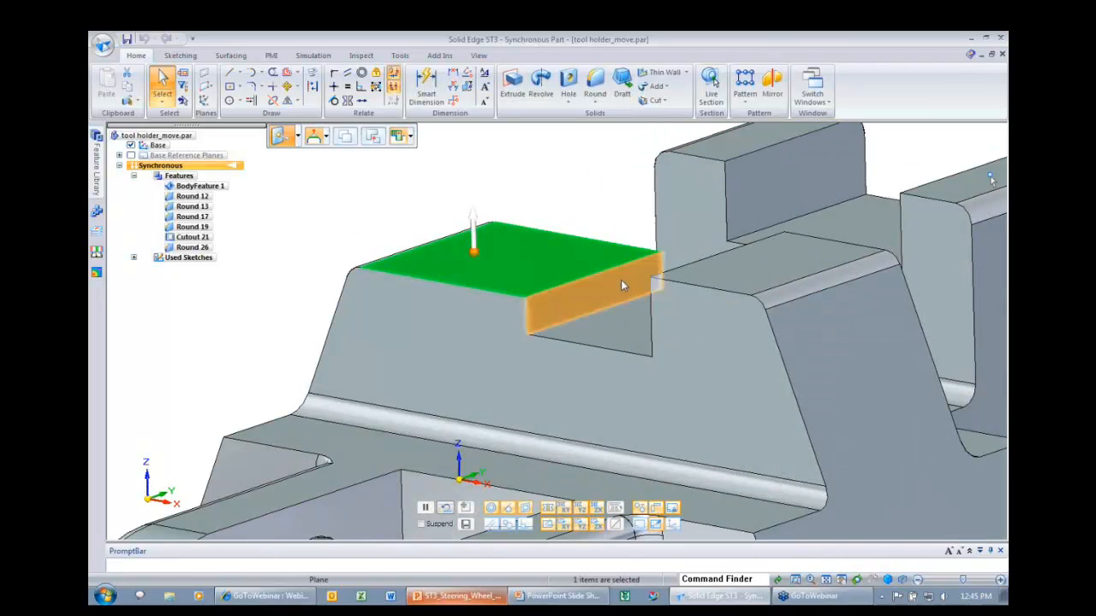
scroll(621, 279, up, 1)
click(475, 252)
click(481, 252)
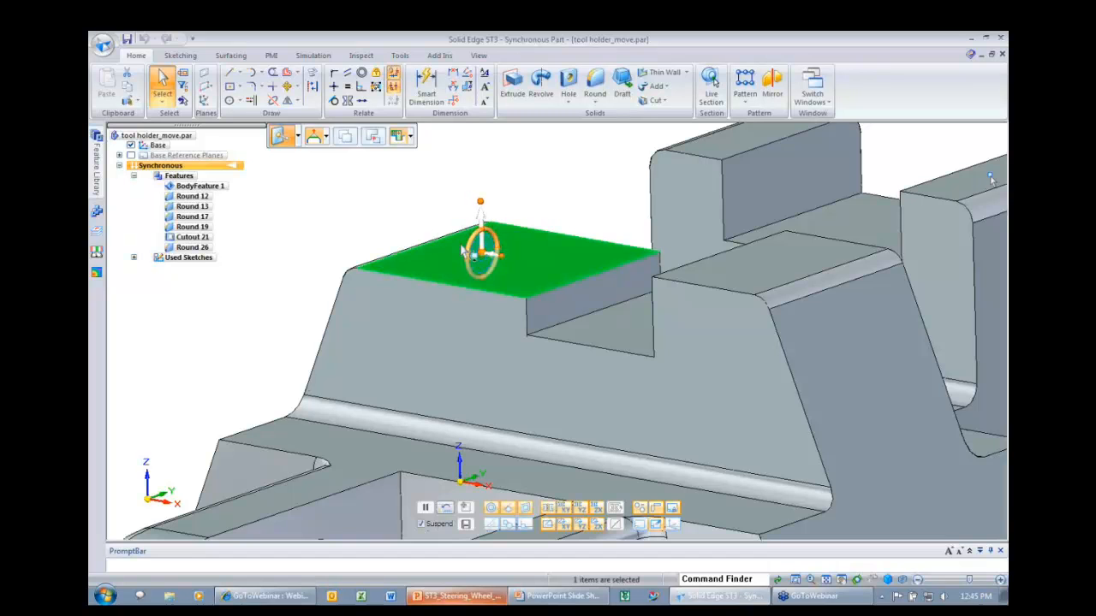
scroll(413, 224, up, 1)
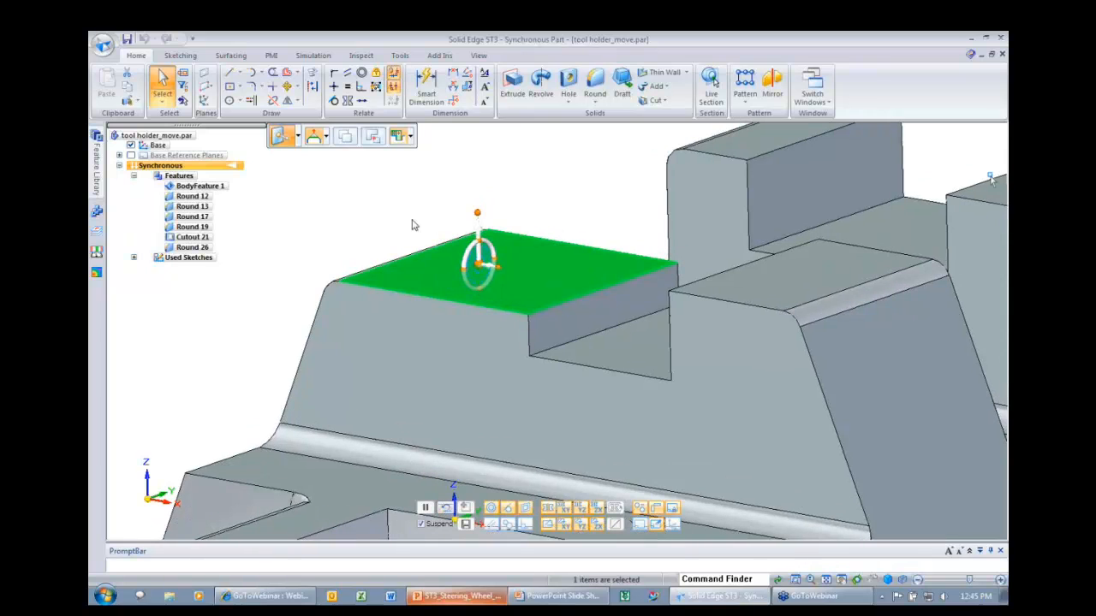
click(467, 273)
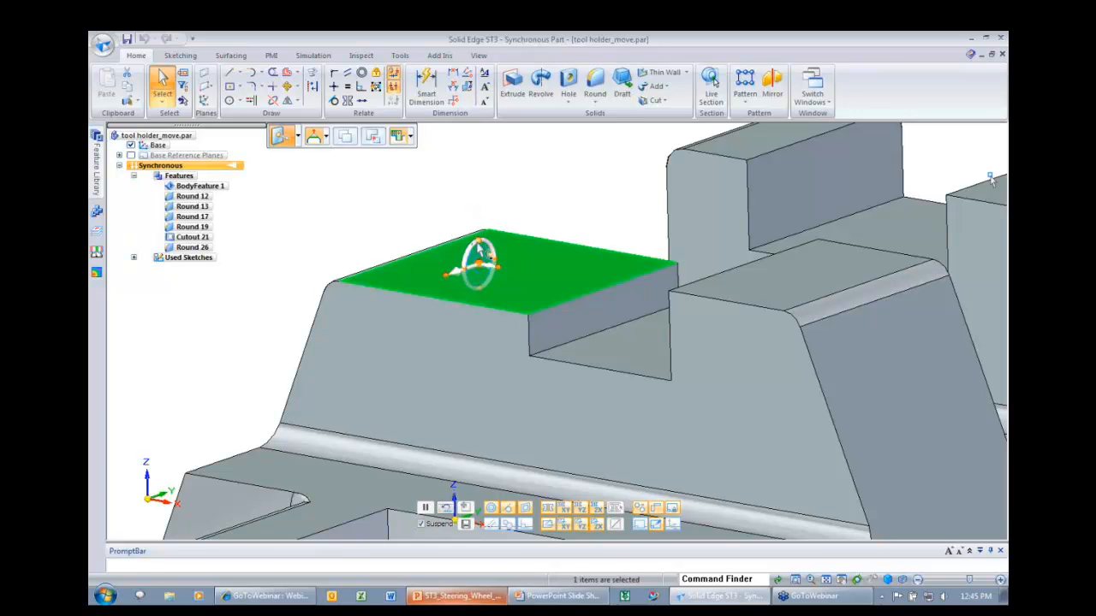
click(481, 244)
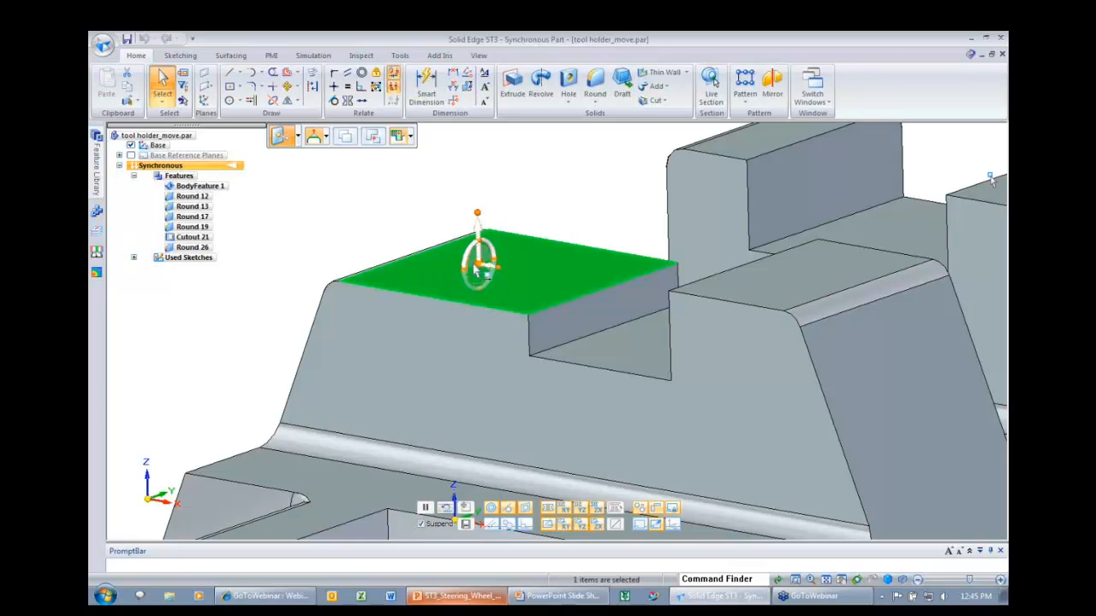
Relocate the steering wheel to the upper face's front edge and its slot-side edge, and clear the selection.
drag(478, 270, 411, 296)
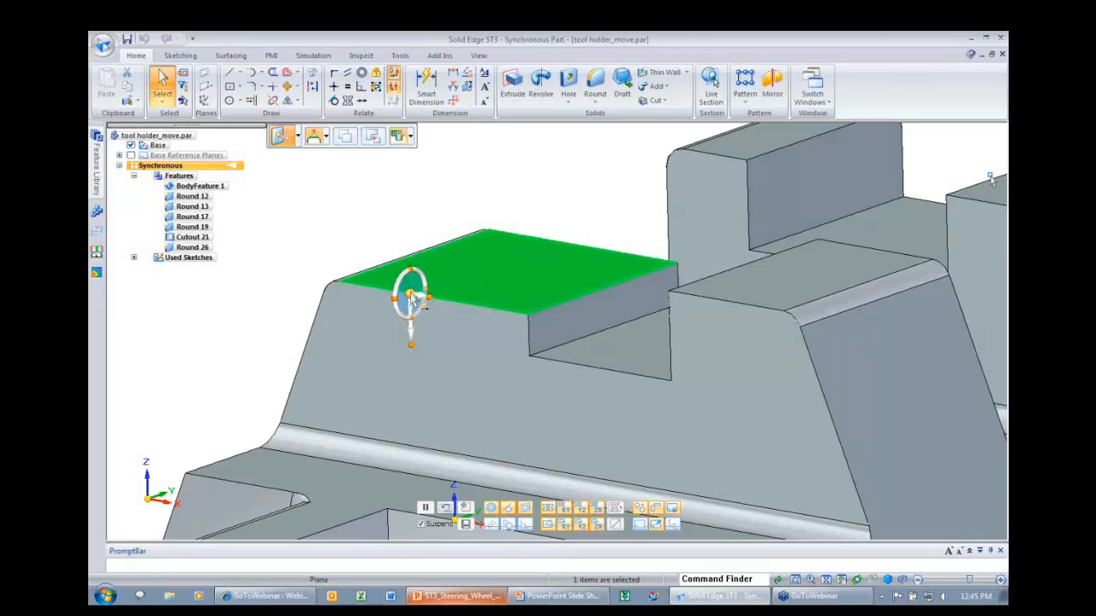
drag(410, 297, 610, 287)
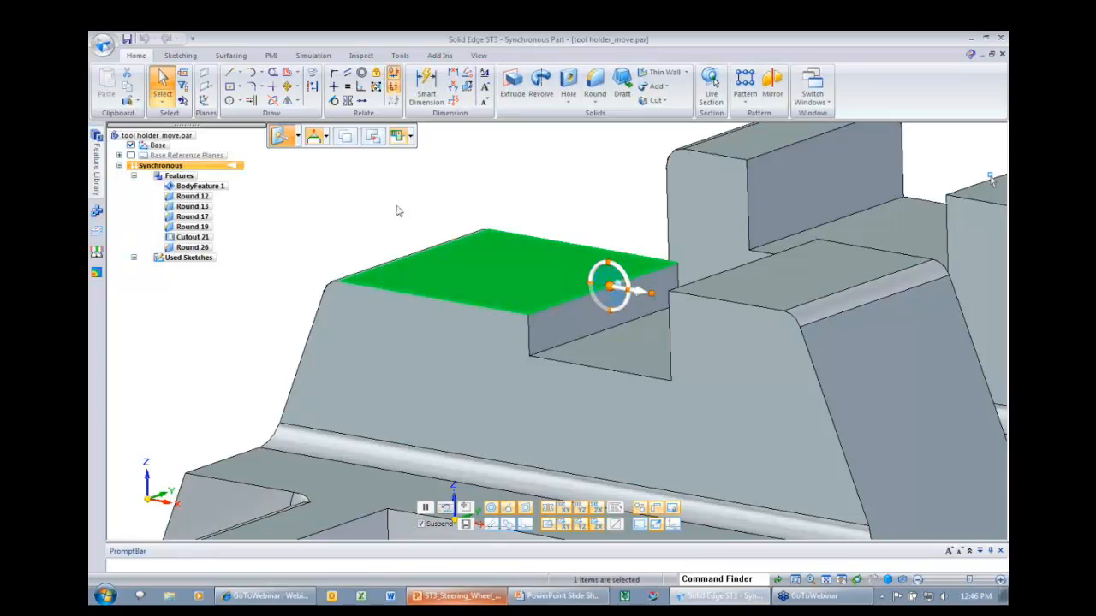
key(Escape)
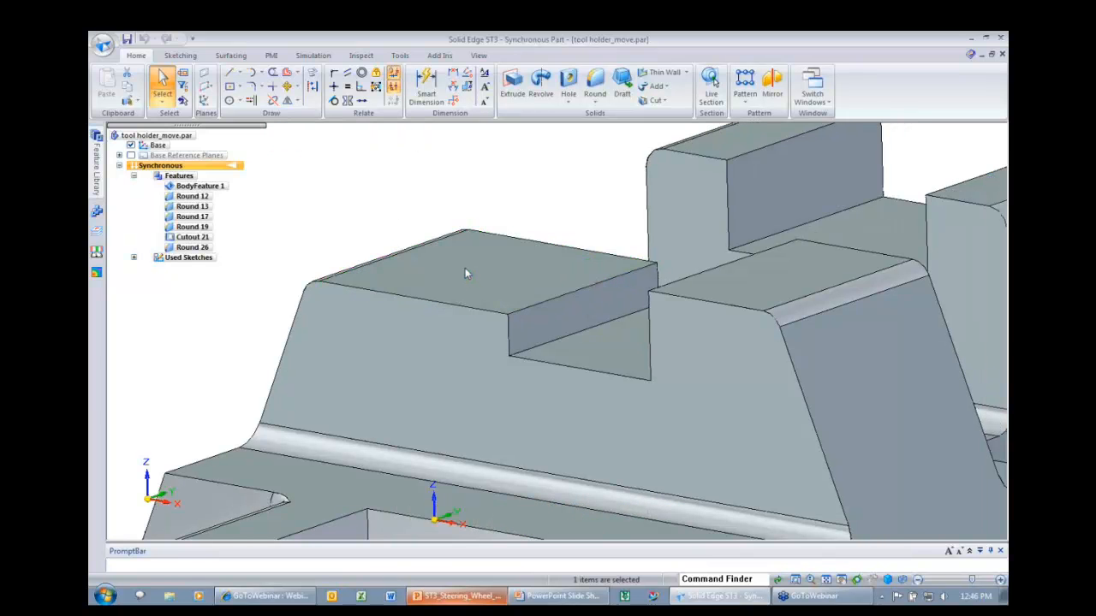
Move the front block's upper face straight up to the height of the upper corner vertex on the rear block.
click(465, 263)
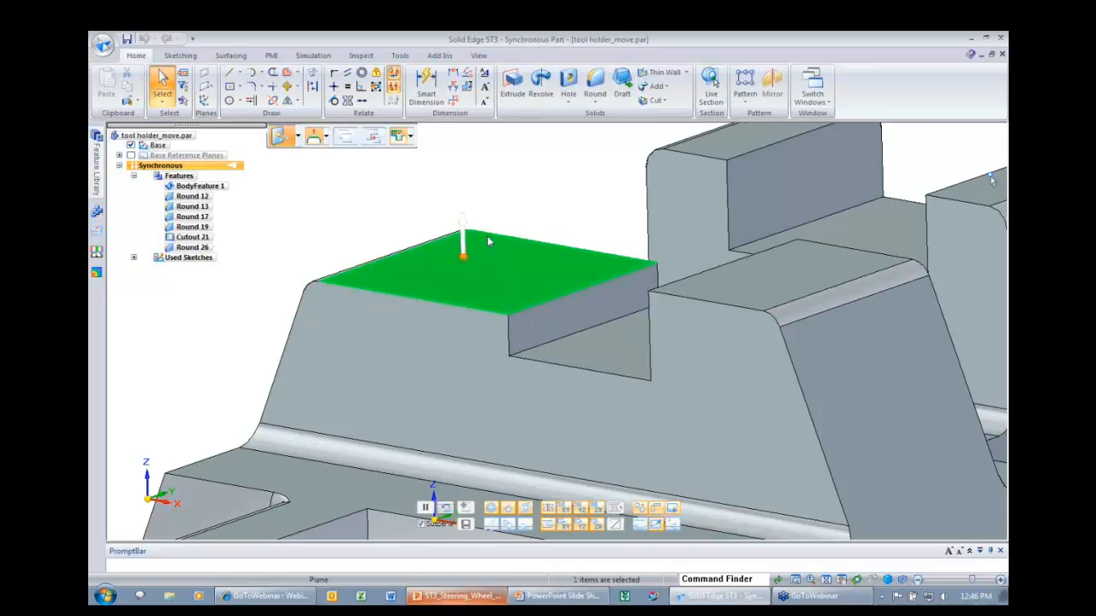
click(463, 256)
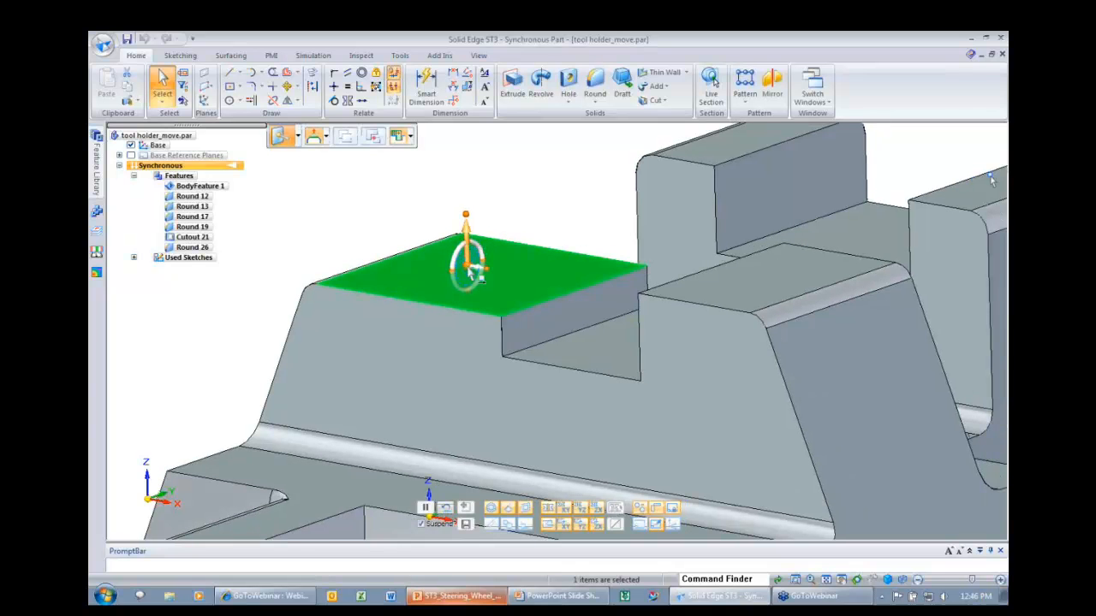
click(466, 249)
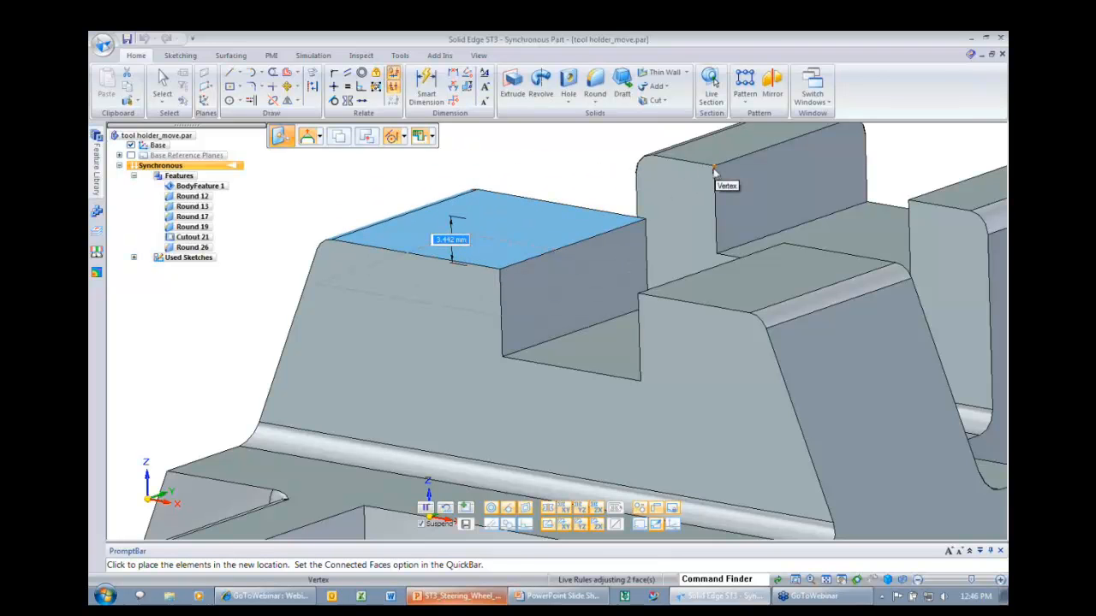
click(715, 172)
Try rotating the raised upper face about its slot-side edge with the steering wheel.
drag(479, 231, 556, 252)
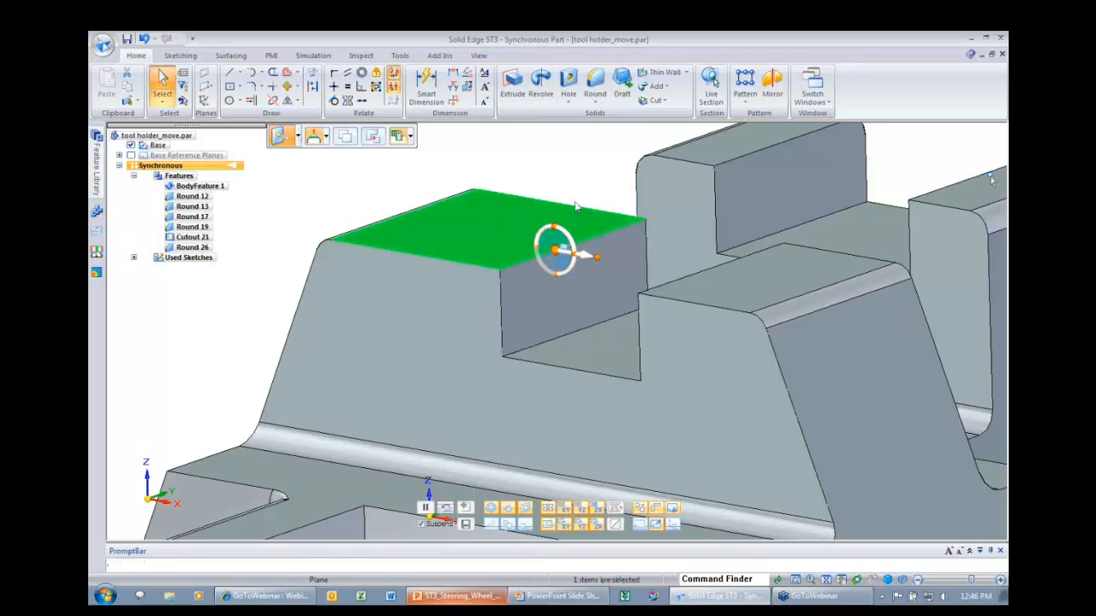
click(567, 248)
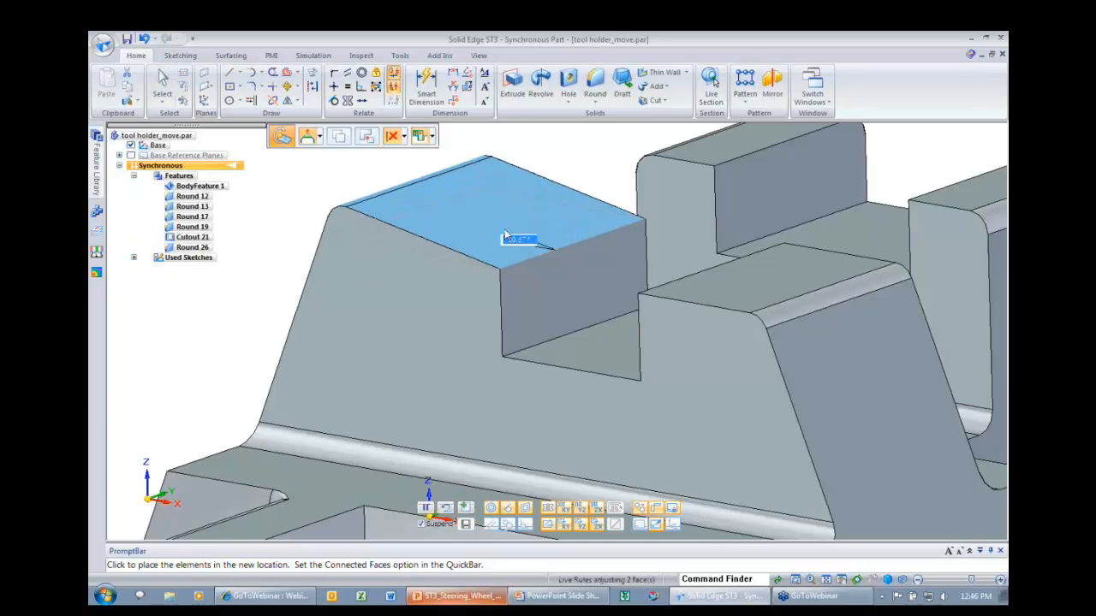
click(505, 243)
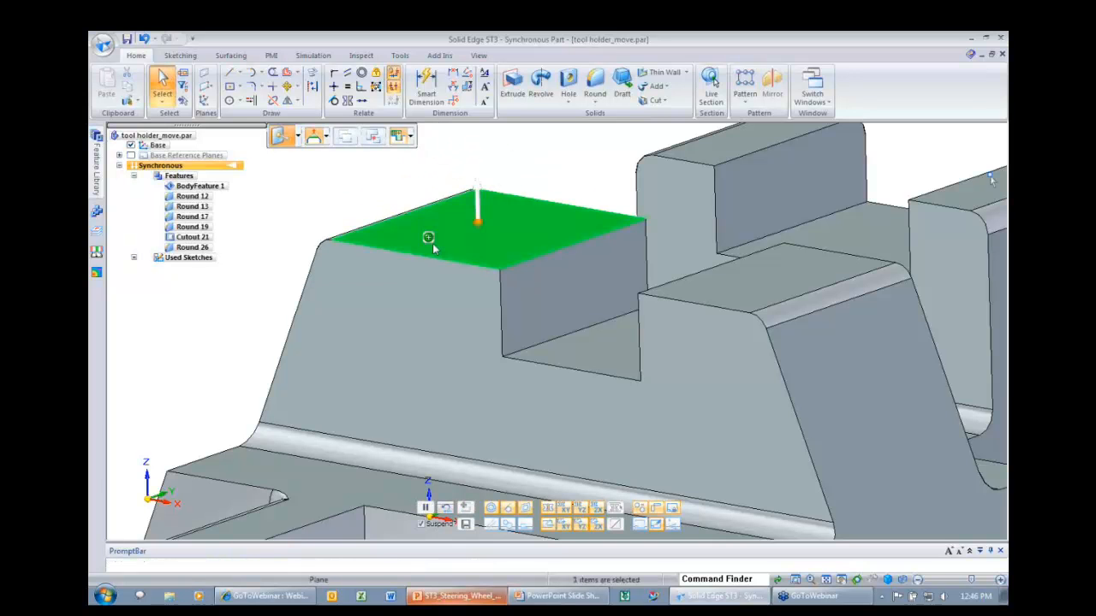
Show the steering wheel on the raised face, reorient its primary axis sideways along the face, and clear the selection.
scroll(432, 243, up, 3)
click(475, 224)
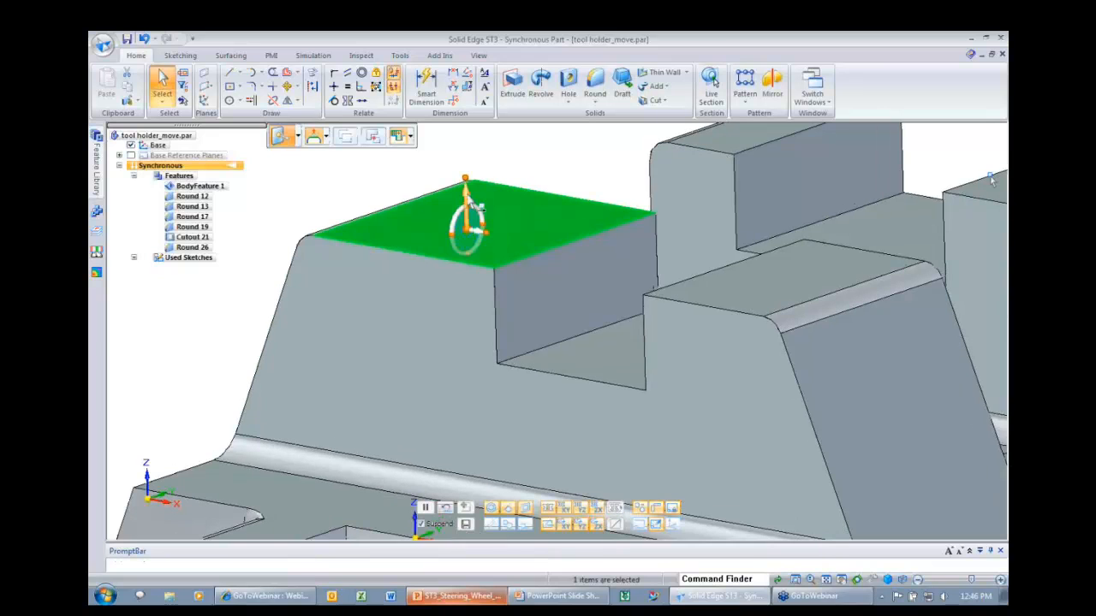
click(466, 178)
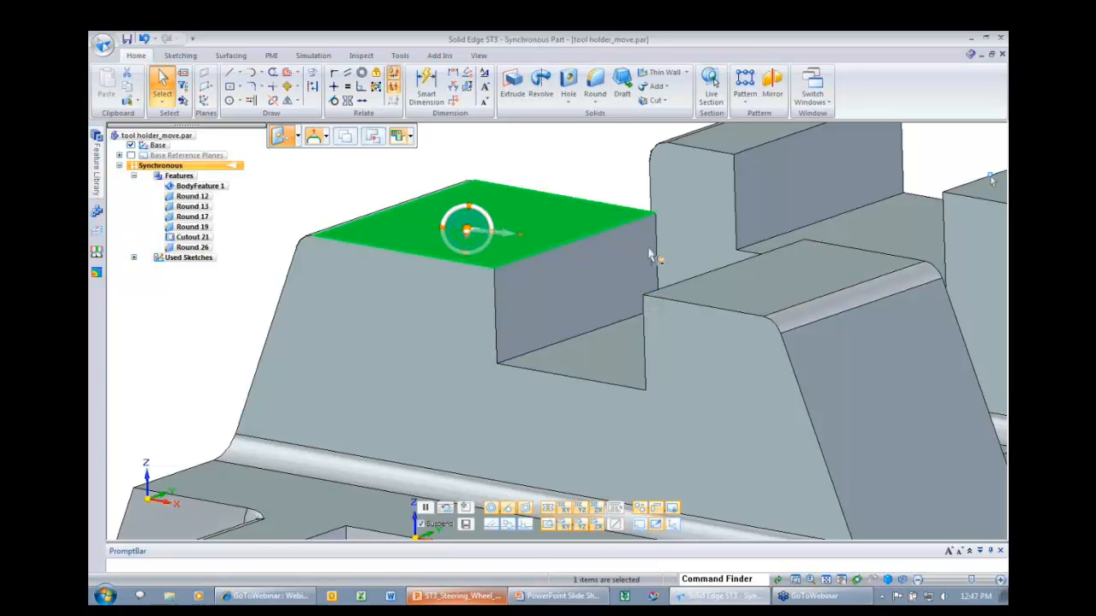
key(Escape)
Tilt the steering wheel's primary axis 45° from vertical on the raised upper face.
click(489, 221)
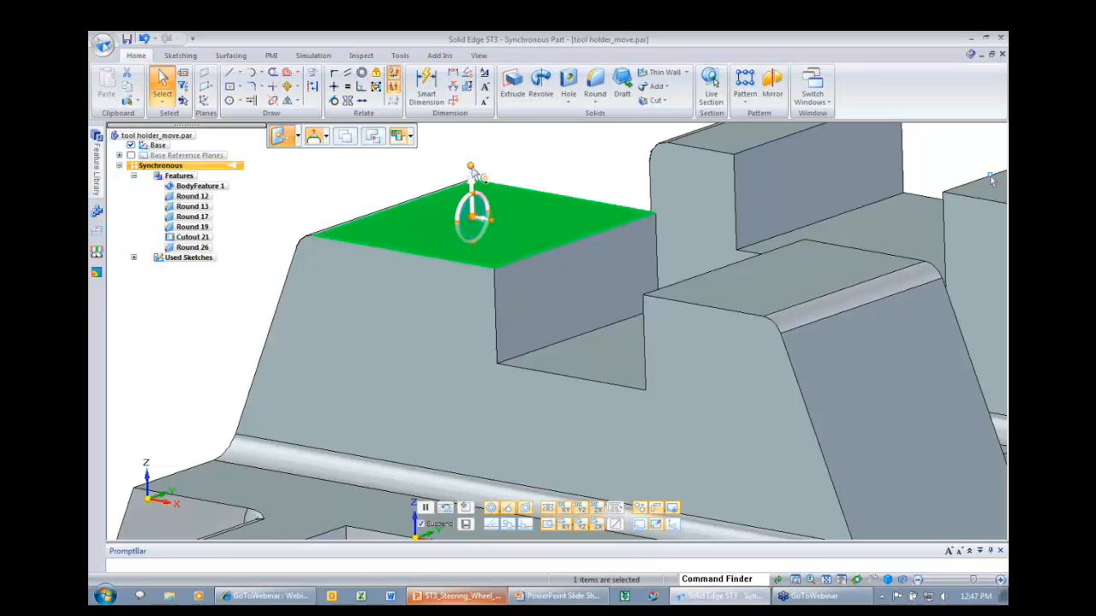
drag(473, 170, 439, 172)
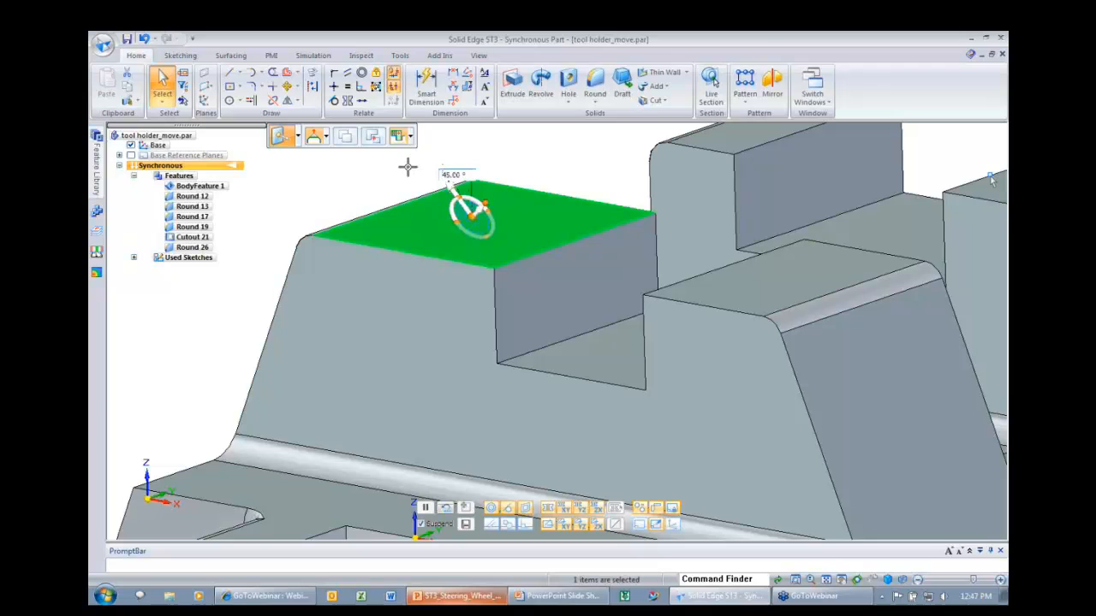
click(360, 197)
click(476, 211)
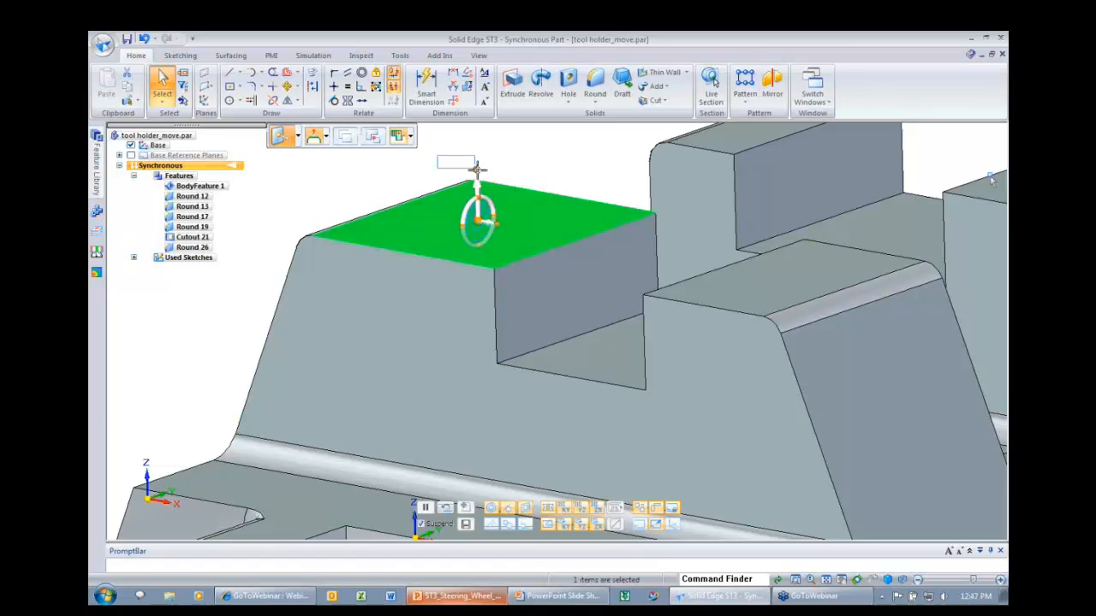
drag(452, 177, 431, 201)
text(45)
key(Return)
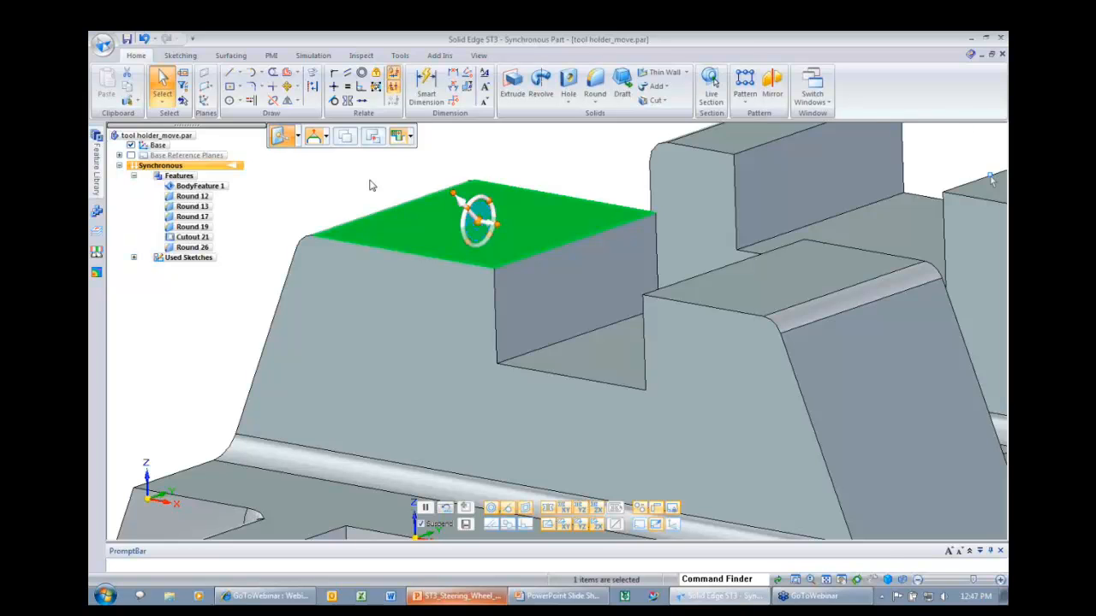
key(Left)
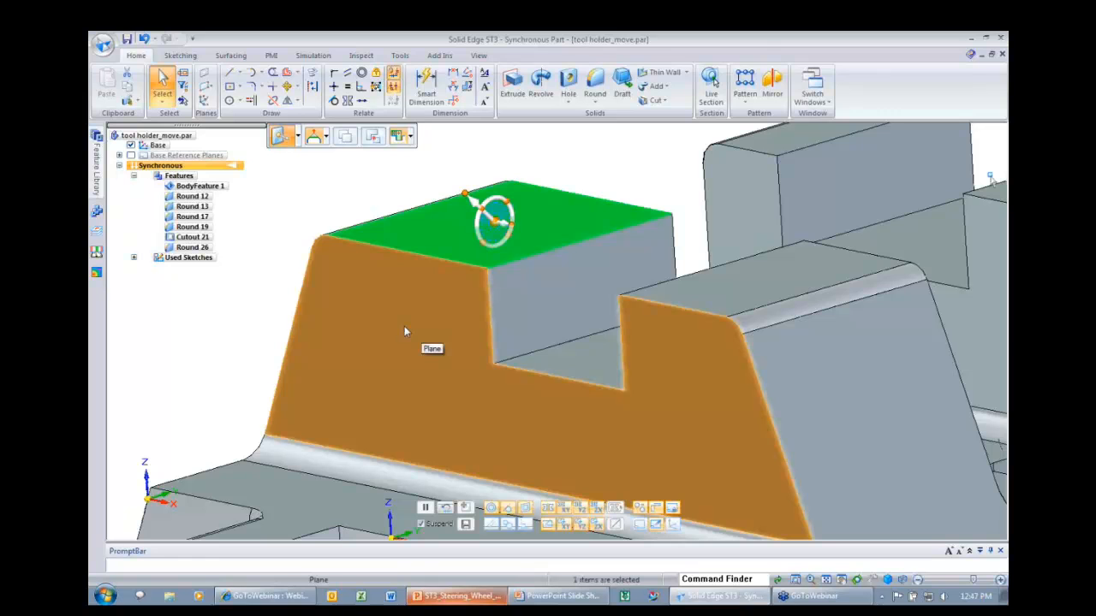
Place a detached copy of the raised upper face a short distance above the block, and undo the copy.
click(430, 226)
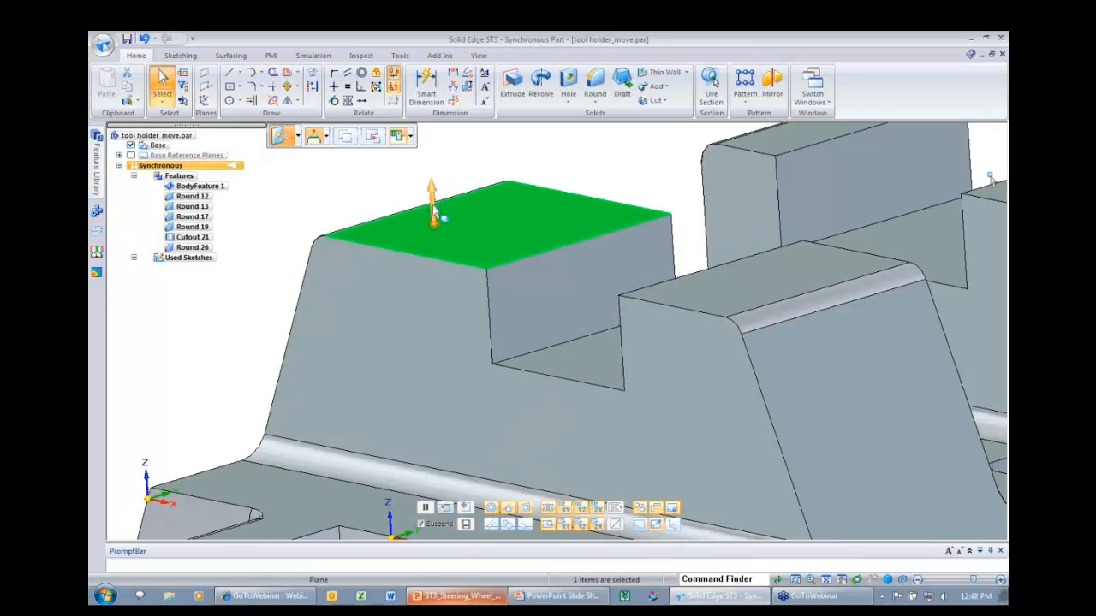
click(432, 209)
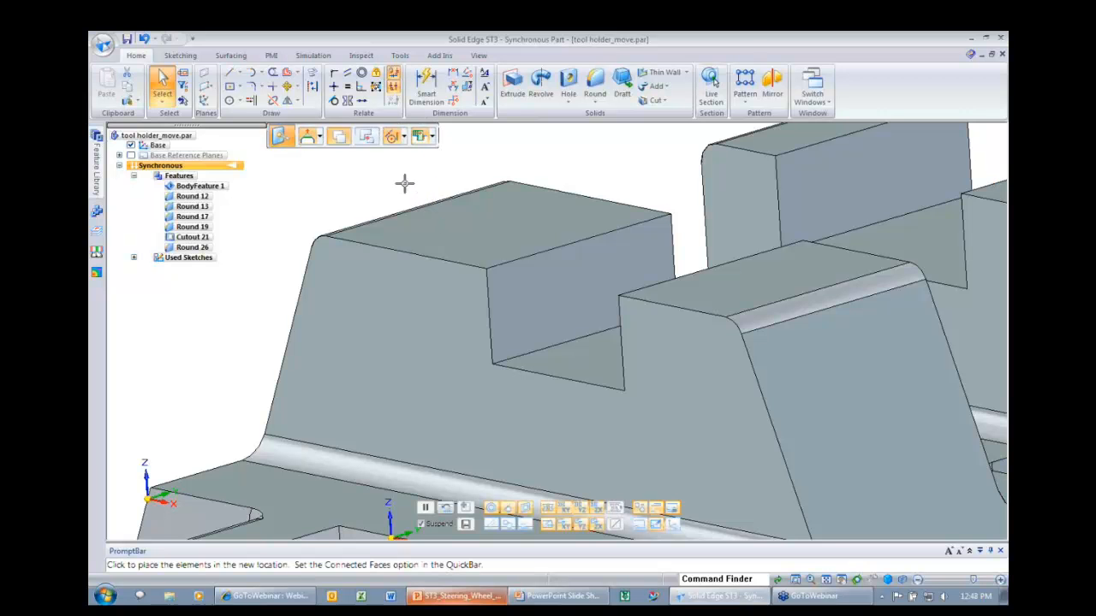
middle_drag(404, 183, 376, 188)
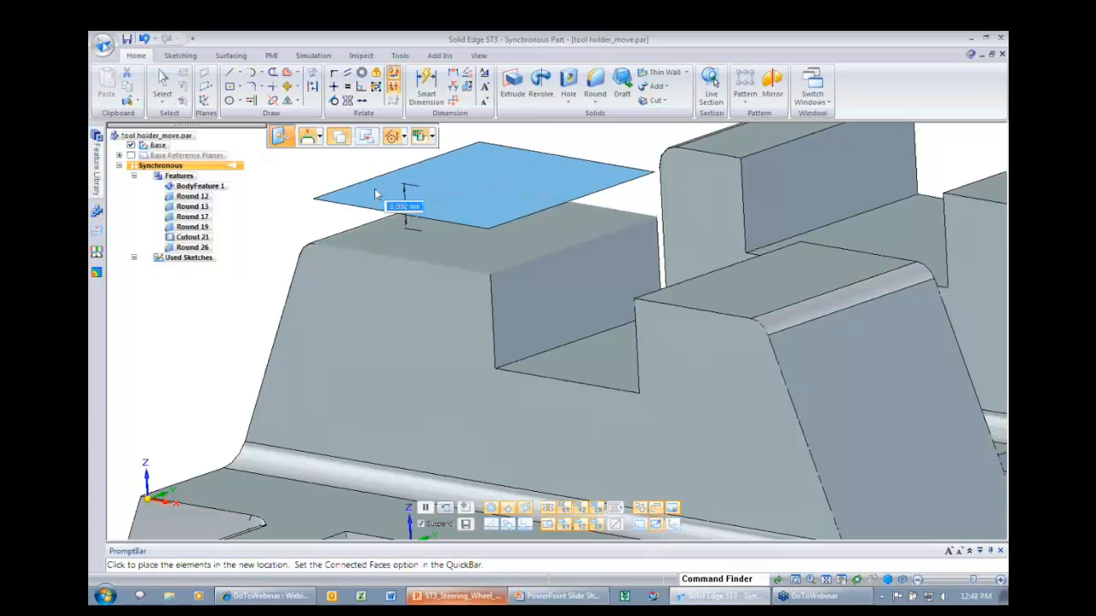
click(374, 189)
click(374, 194)
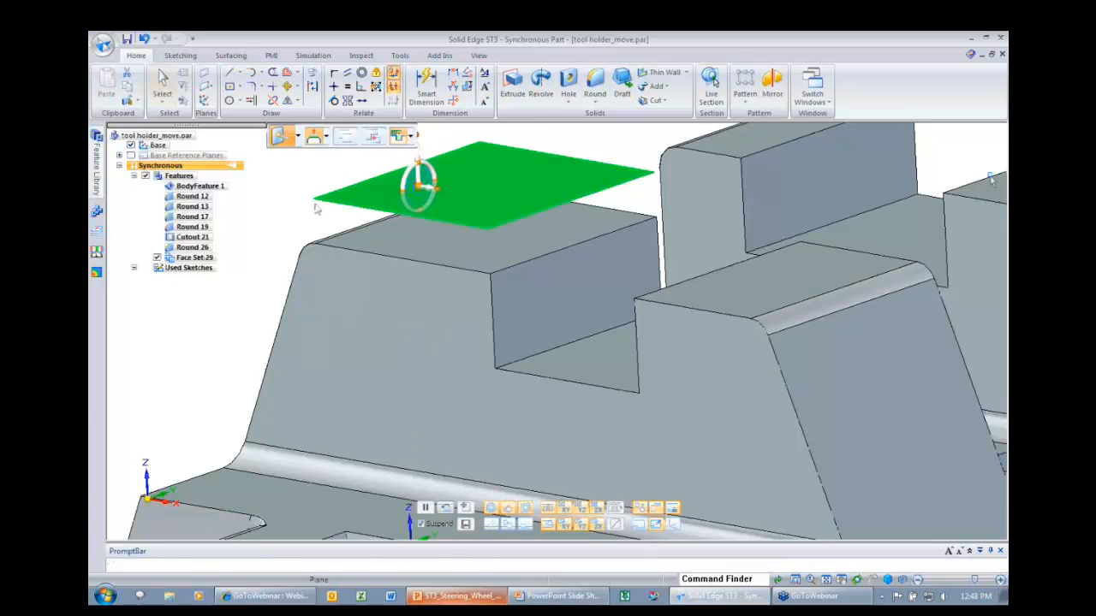
middle_drag(317, 209, 276, 246)
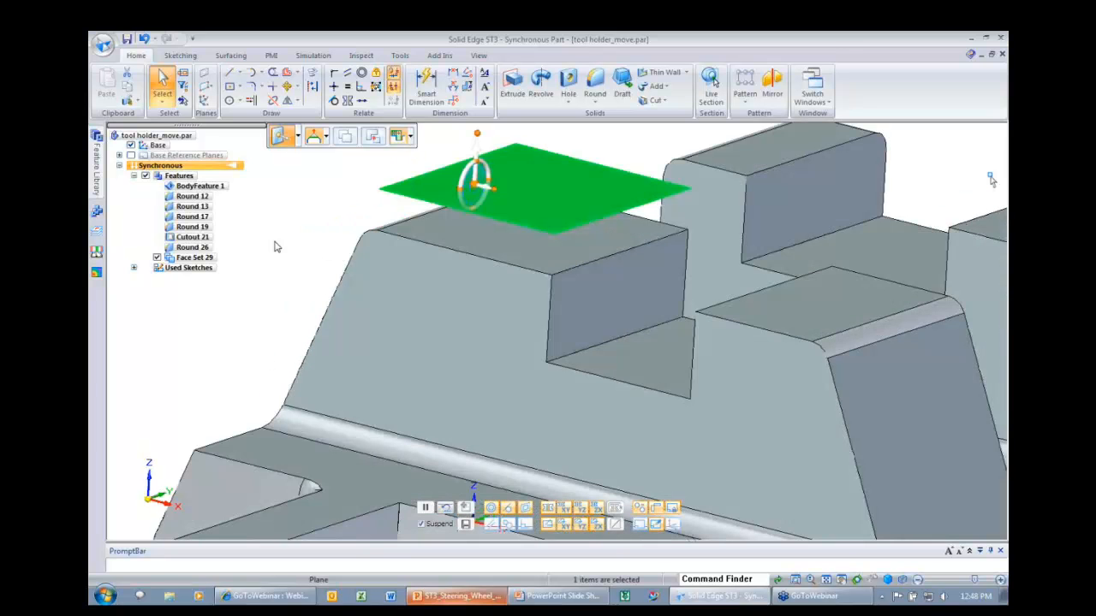
key(ctrl+z)
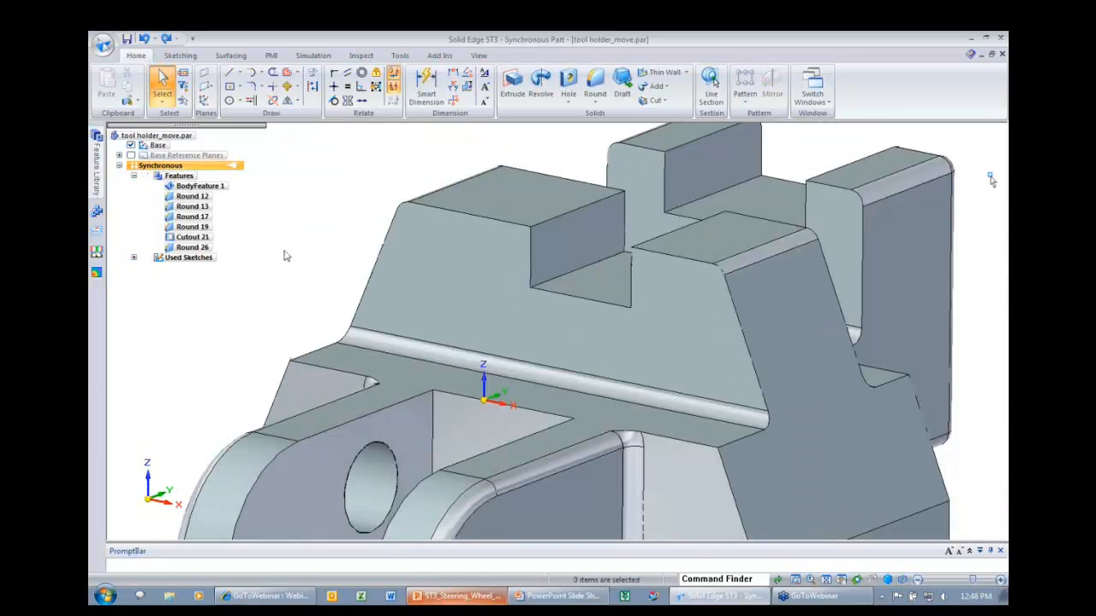
Show the steering wheel on the notched front face and turn its primary axis from outward to along the X direction.
middle_drag(287, 256, 431, 249)
click(430, 249)
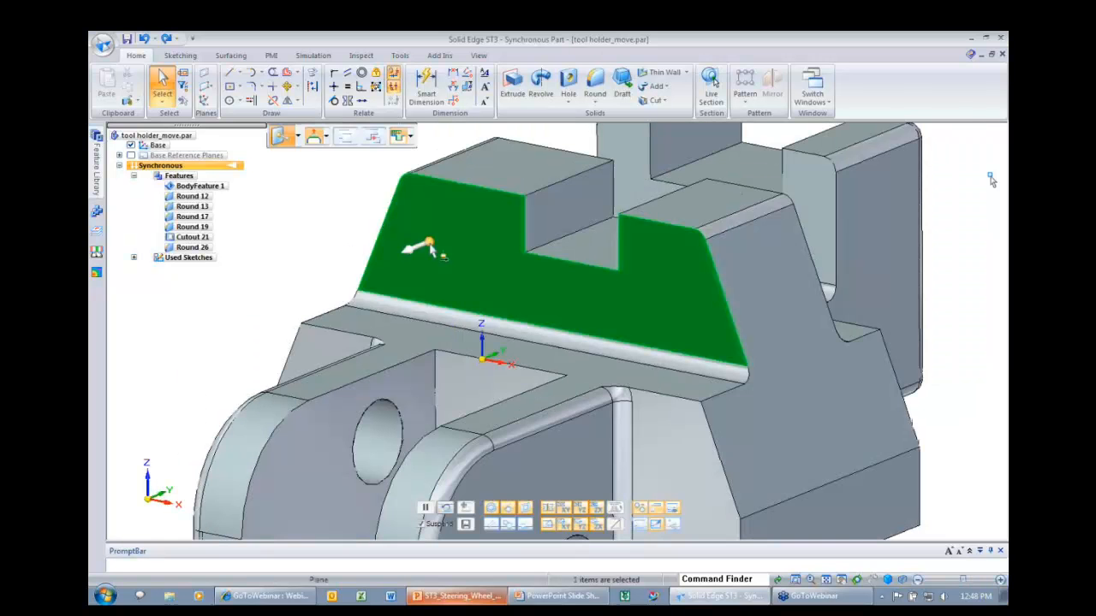
click(431, 249)
scroll(430, 250, up, 1)
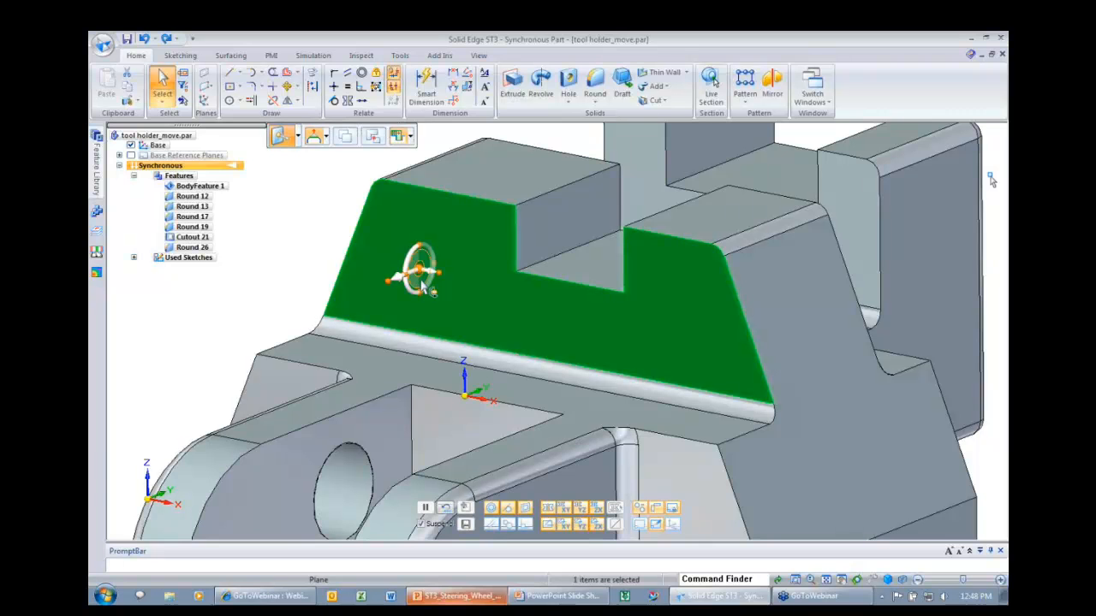
shift+click(421, 282)
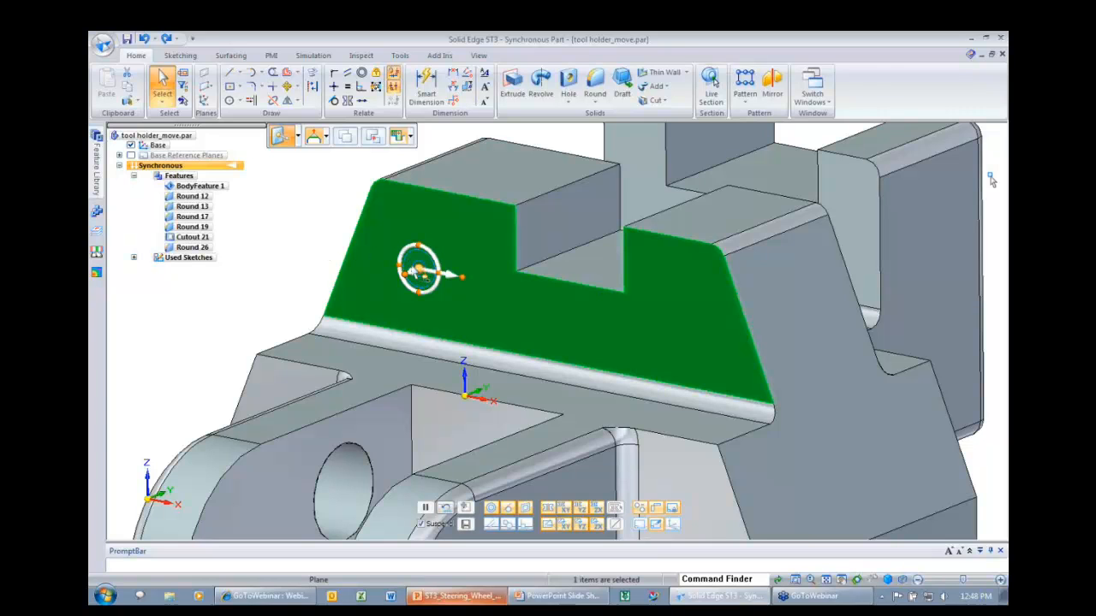
Reorient the steering wheel's primary axis on the notched front face and relocate its origin to the notch's side edge and upper corner.
drag(417, 272, 515, 247)
click(425, 270)
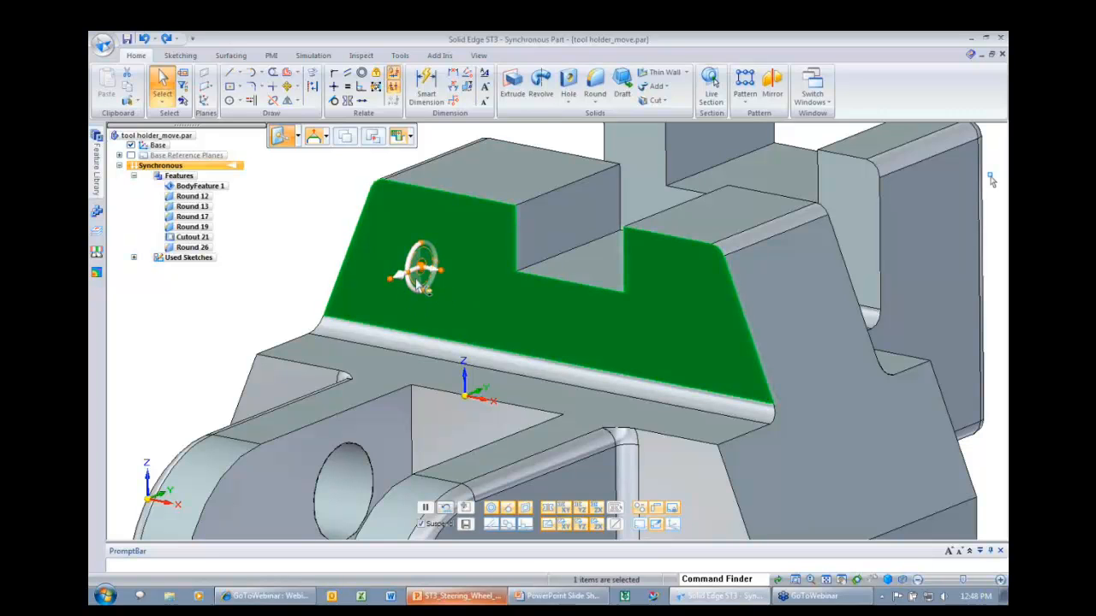
click(421, 287)
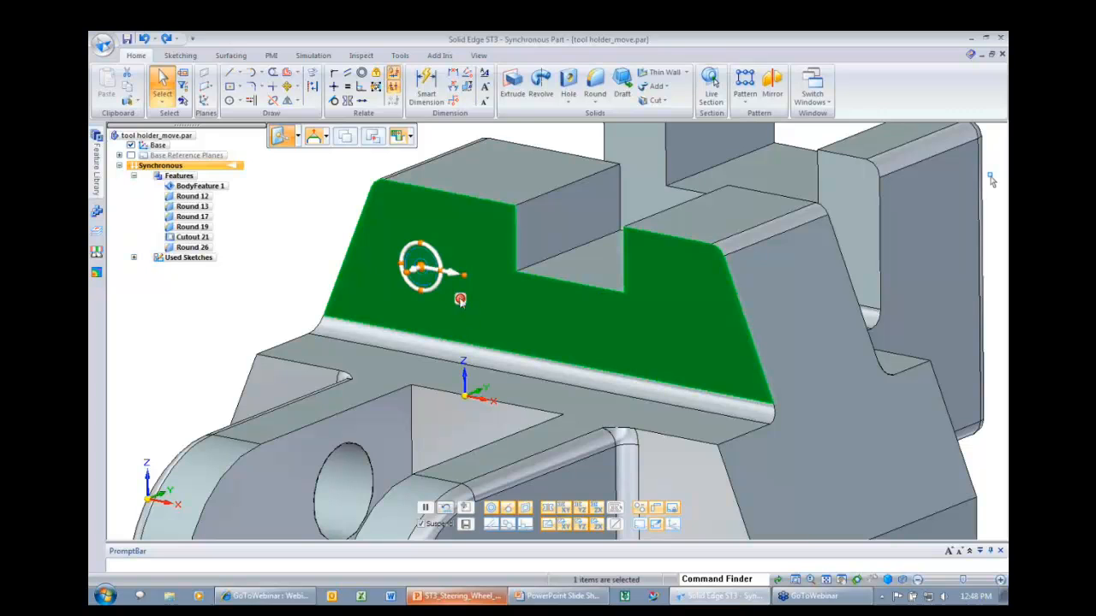
click(421, 268)
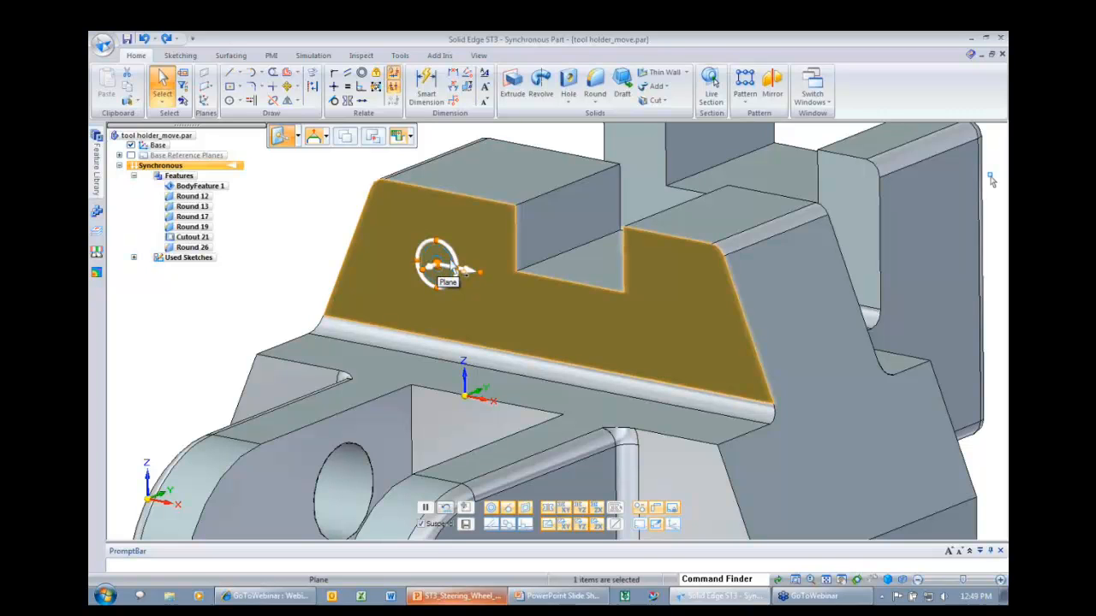
drag(438, 264, 514, 205)
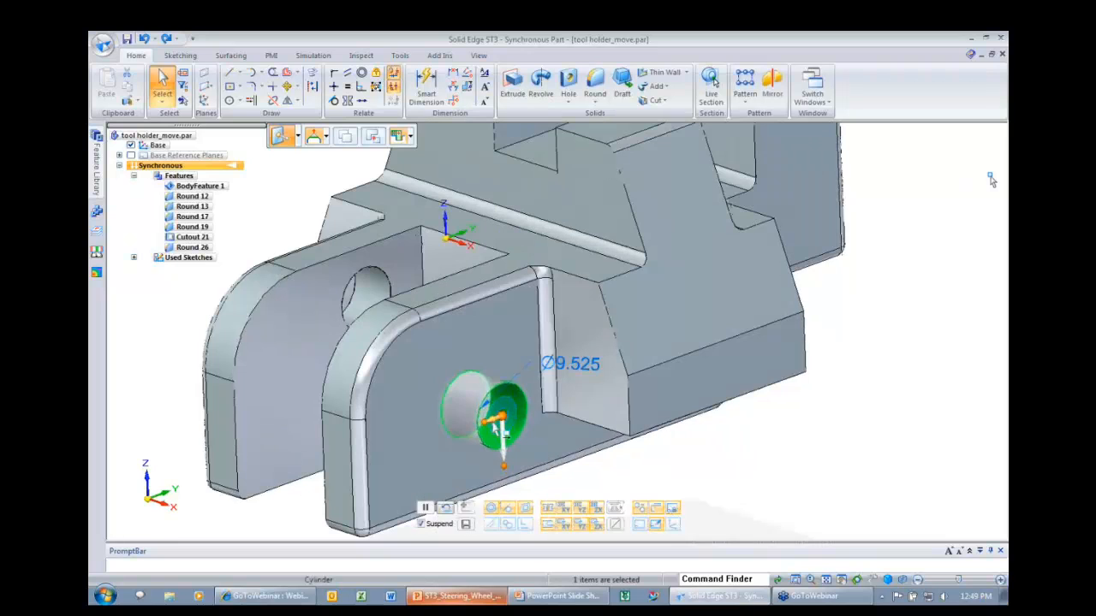
Move the through hole in the near side lug freely within the lug's plane to a slightly lower position.
click(505, 426)
click(462, 440)
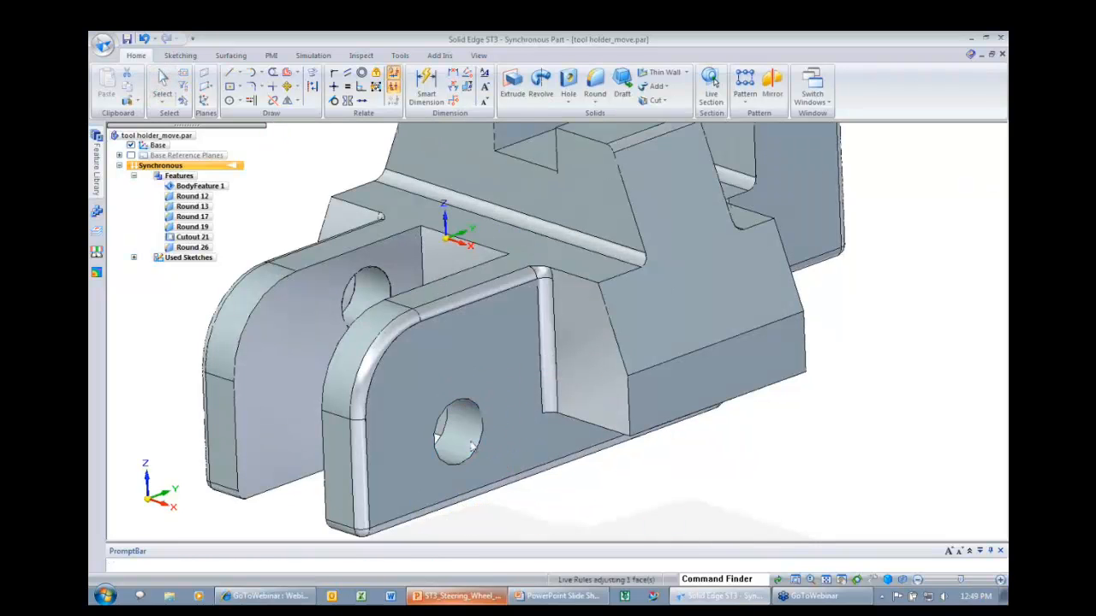
Try rotating the near lug's hole, and move it freely within the lug's plane to a higher position nearer the rounded end.
click(493, 444)
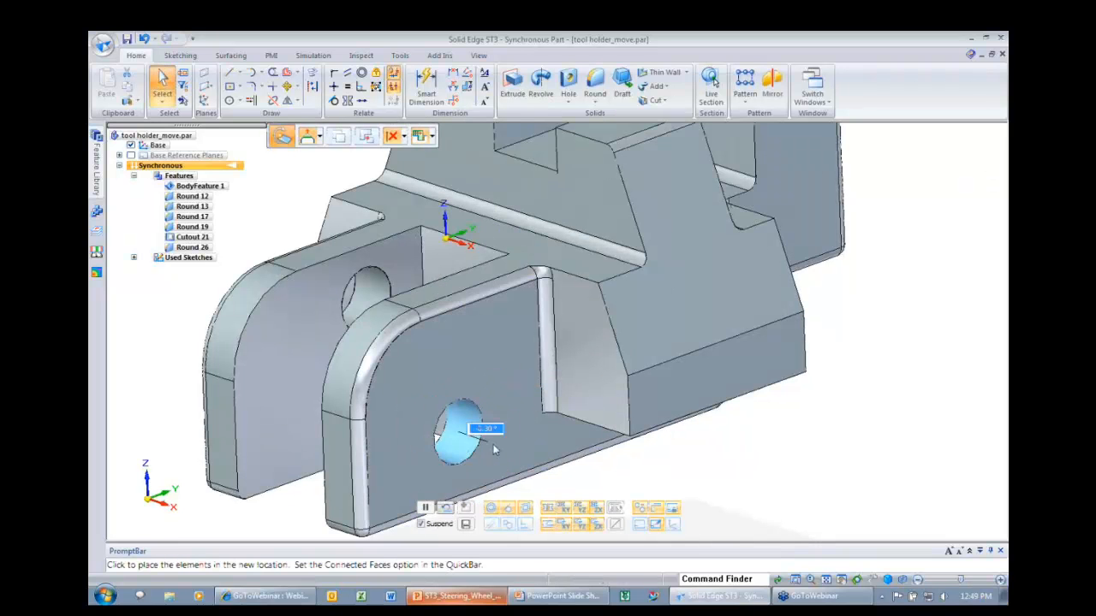
click(493, 444)
click(493, 446)
click(449, 434)
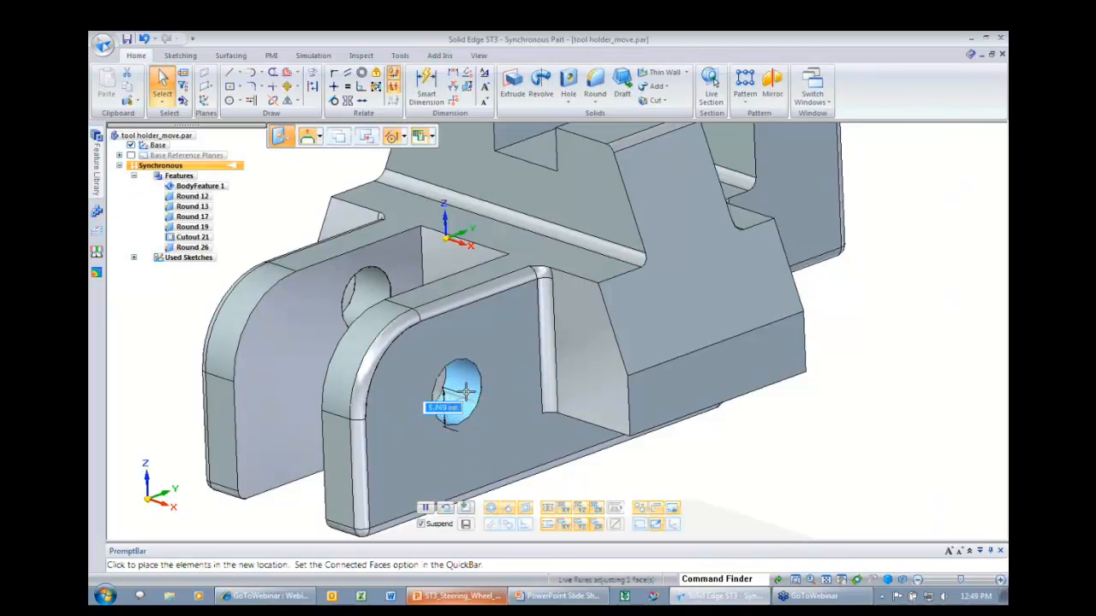
click(468, 397)
click(467, 396)
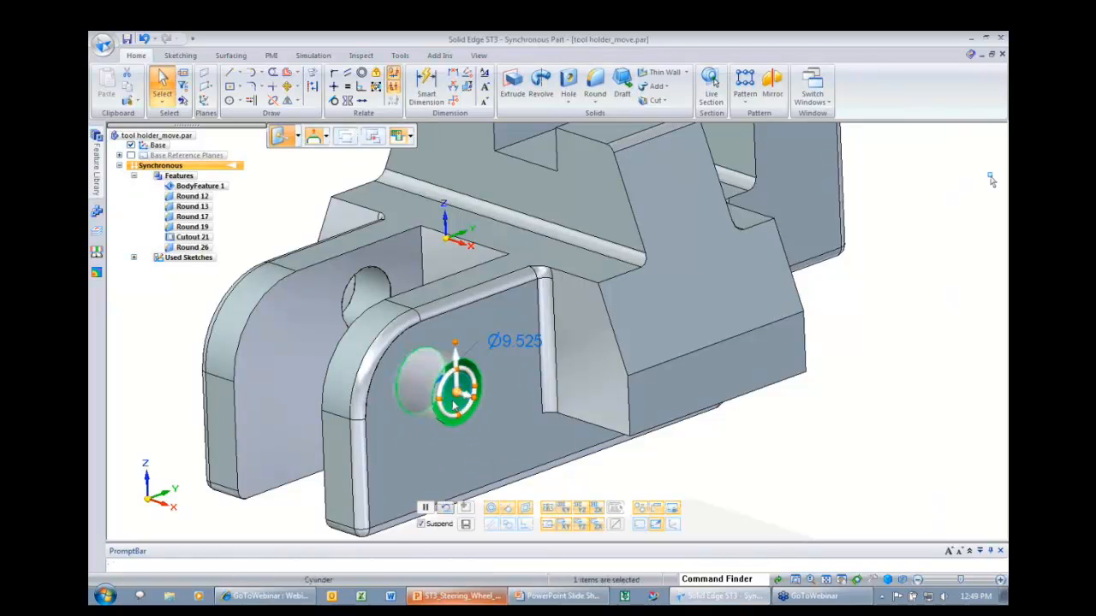
click(453, 402)
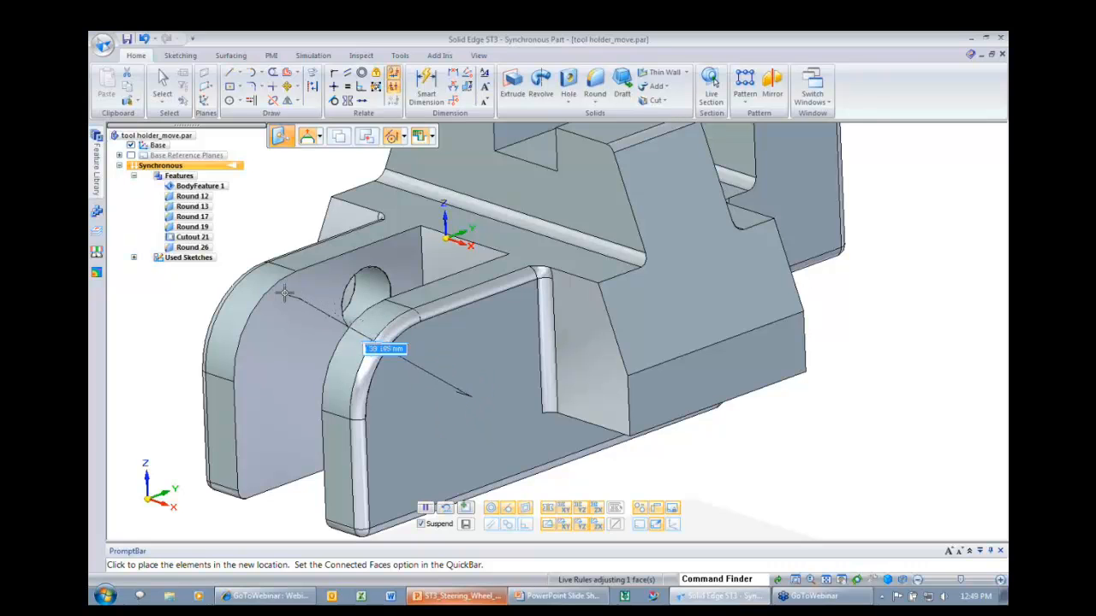
key(Escape)
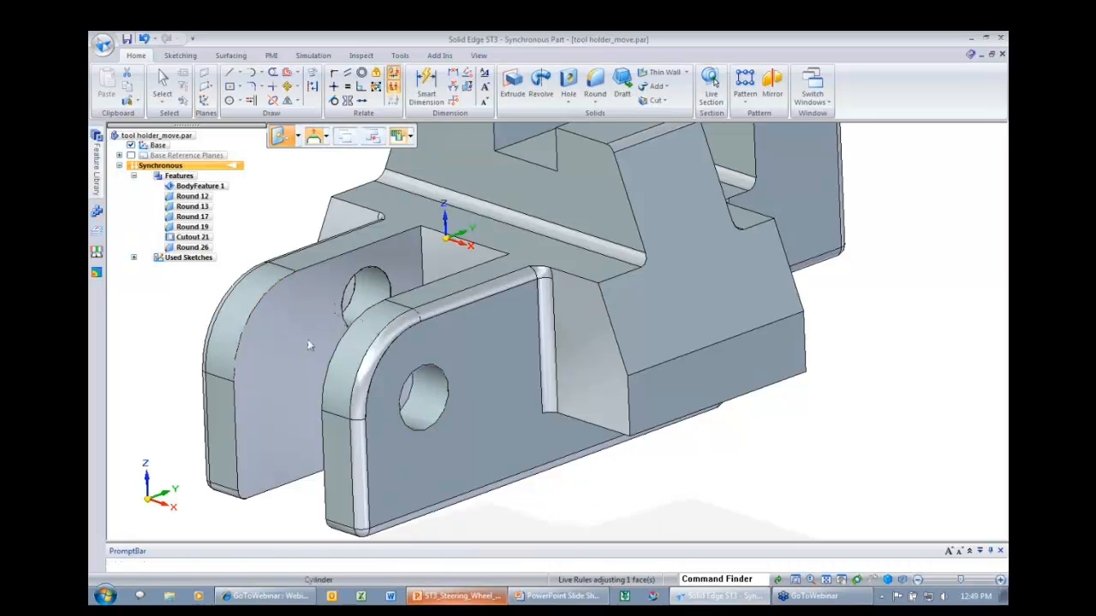
Move the far lug's hole within the lug's inner face plane to a lower position nearer the rounded end, and clear the selection.
click(380, 291)
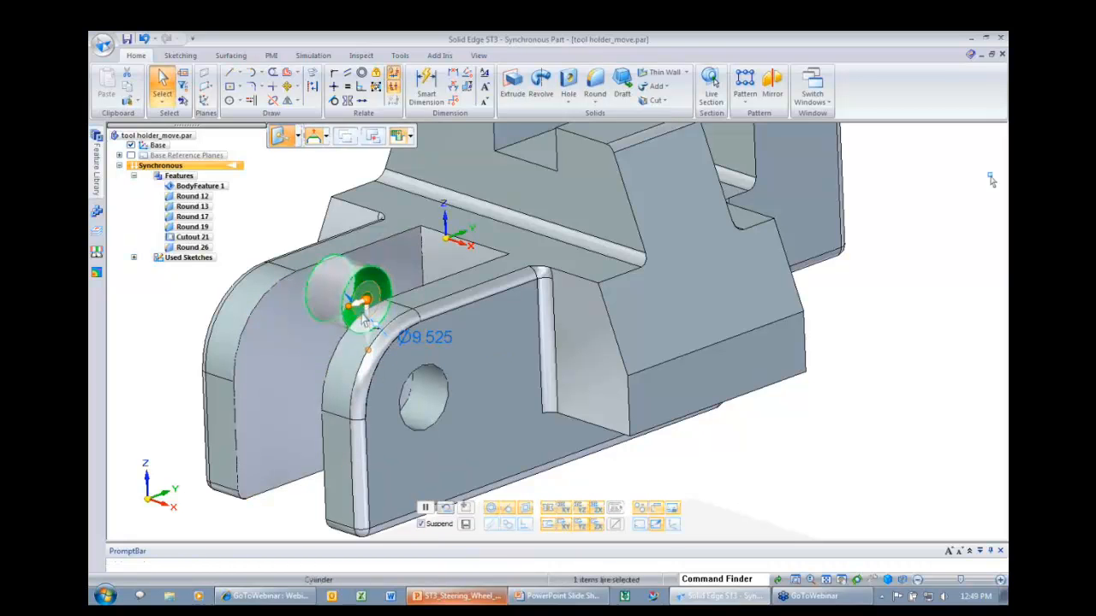
click(364, 318)
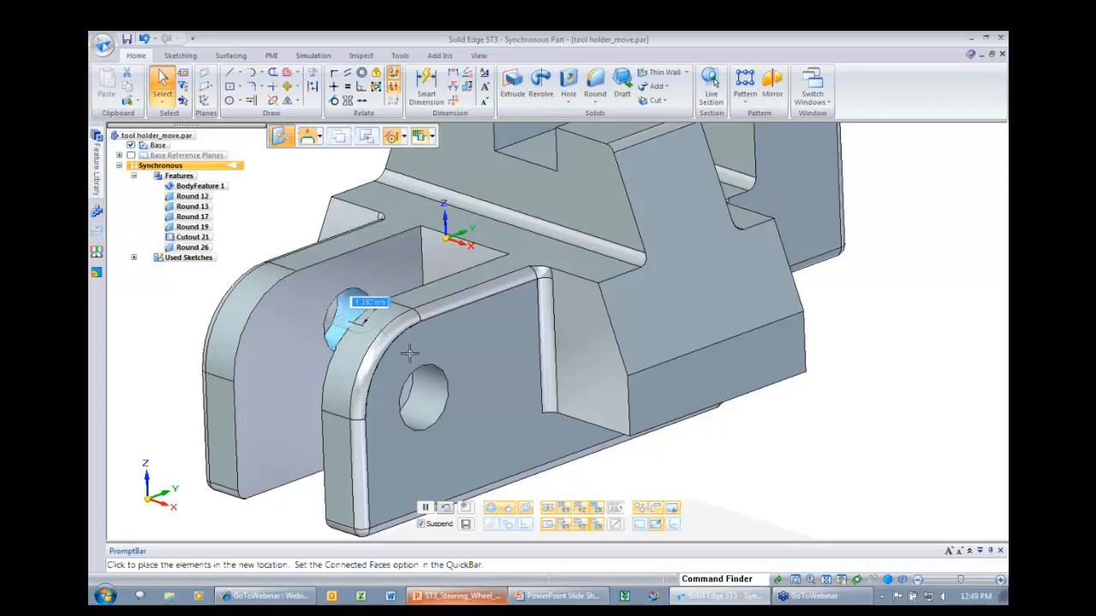
click(476, 445)
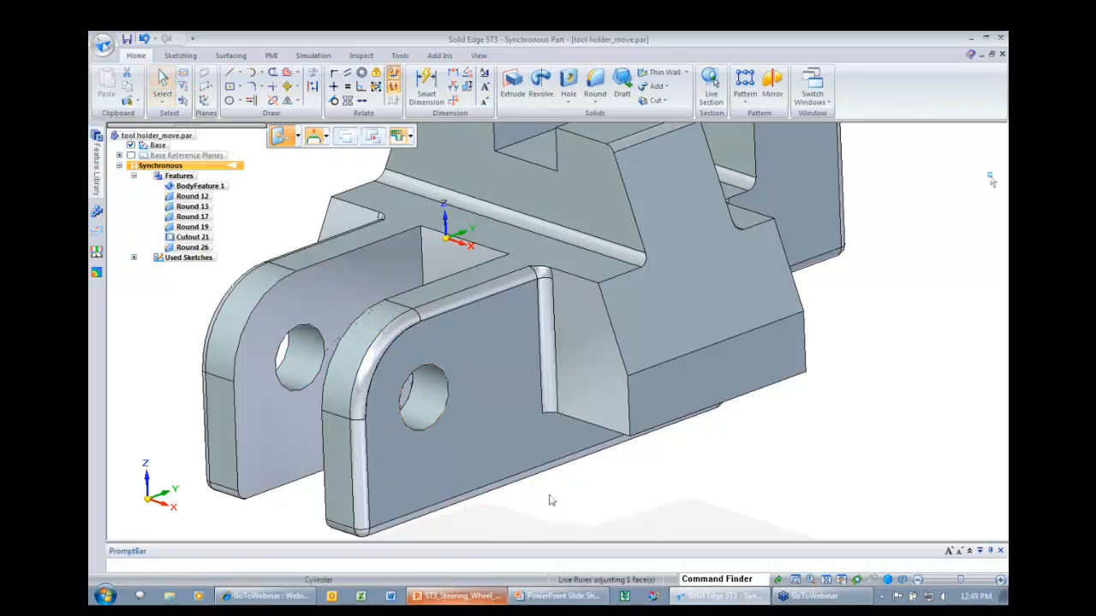
key(Escape)
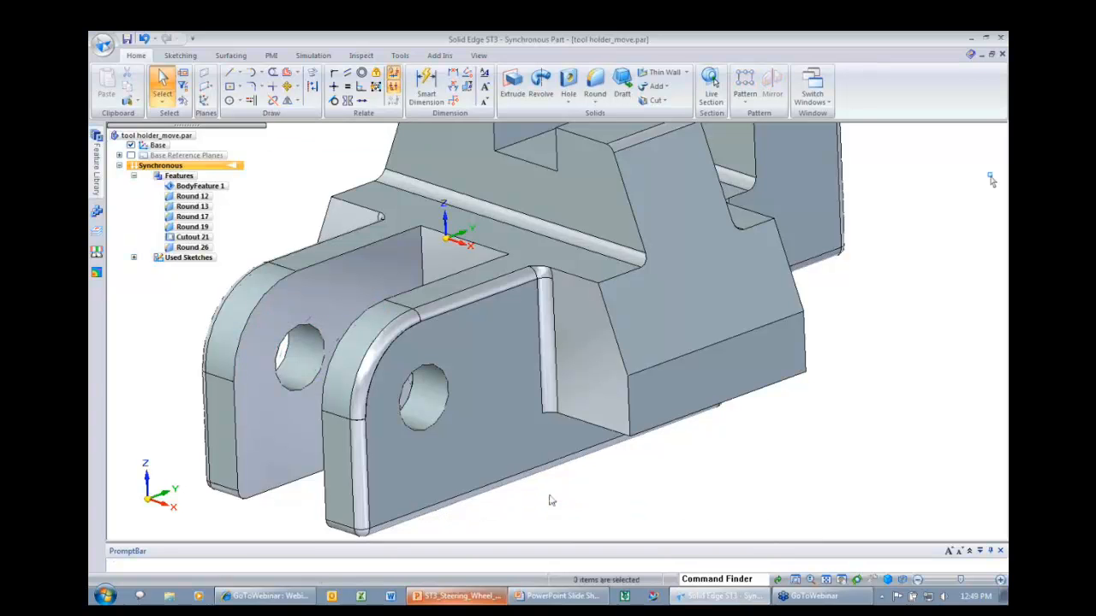
Switch to the PowerPoint slide show and advance the Live Rules slide to its bullet text on geometric conditions.
key(alt+Tab)
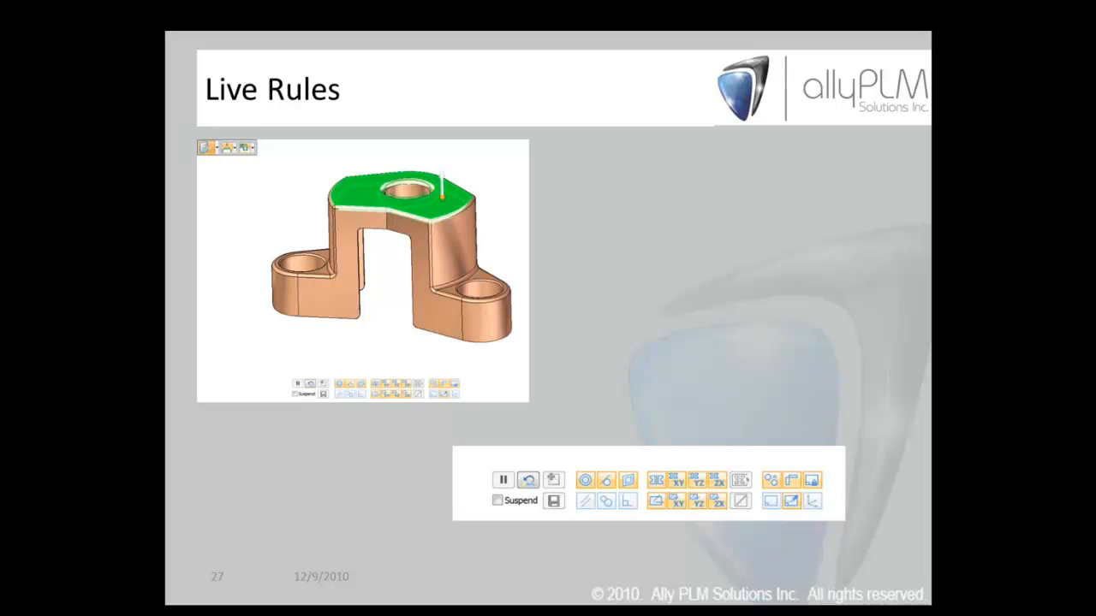
key(Right)
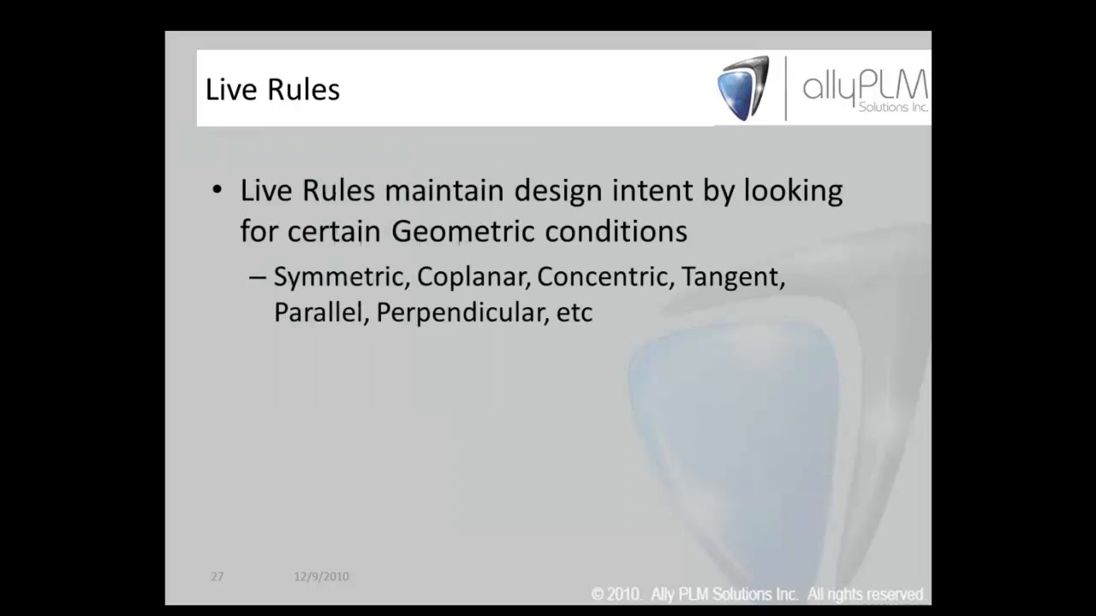
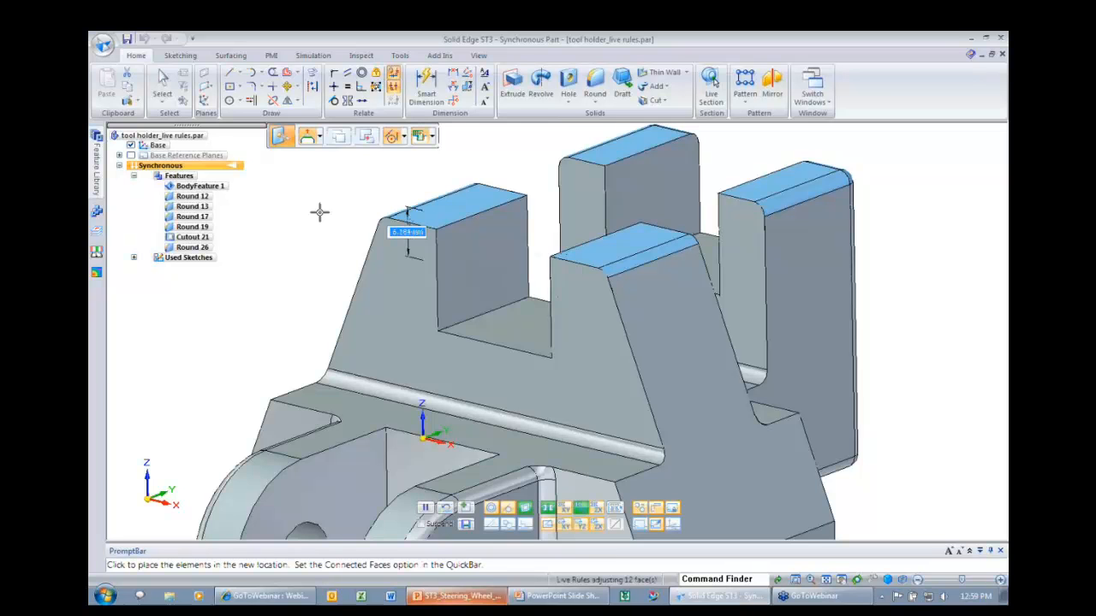
Raise the tool holder's prong top faces together, pausing the move and toggling the coplanar and symmetric Live Rules during the preview.
click(319, 212)
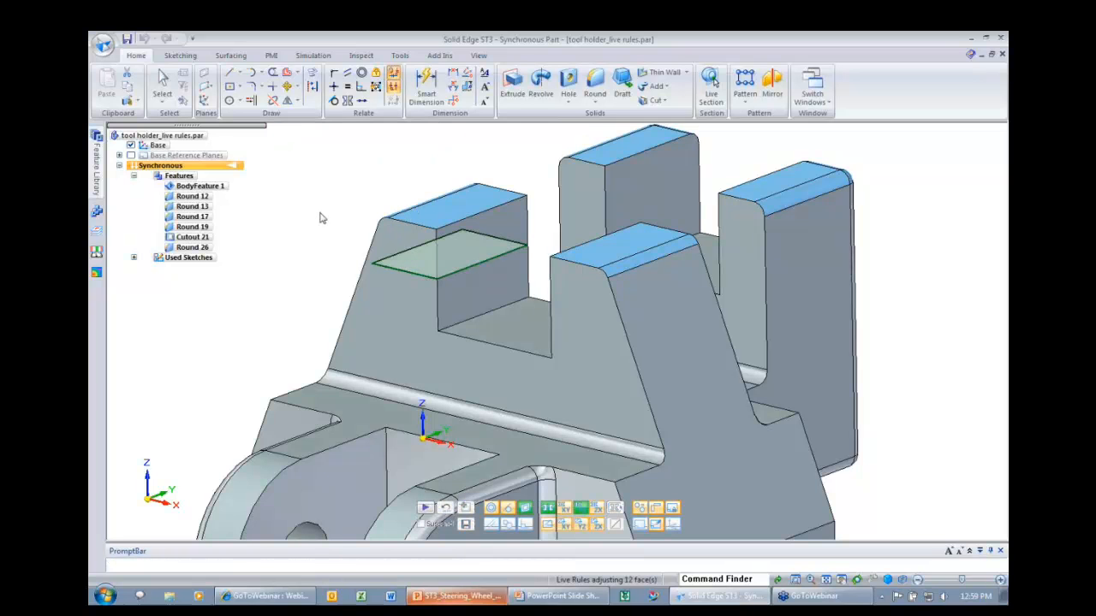
scroll(321, 218, down, 1)
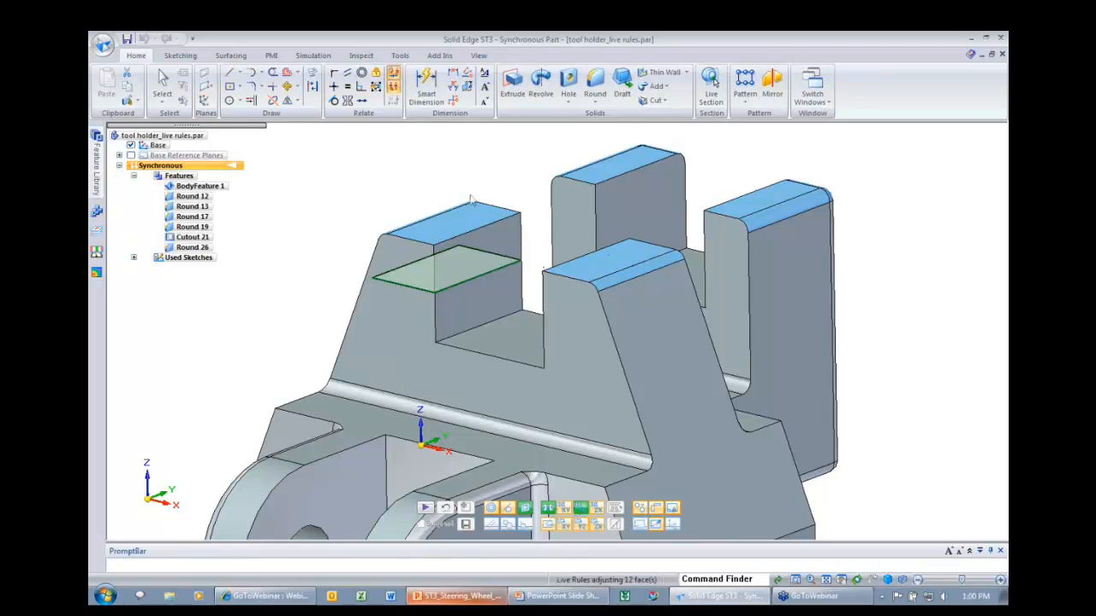
click(435, 186)
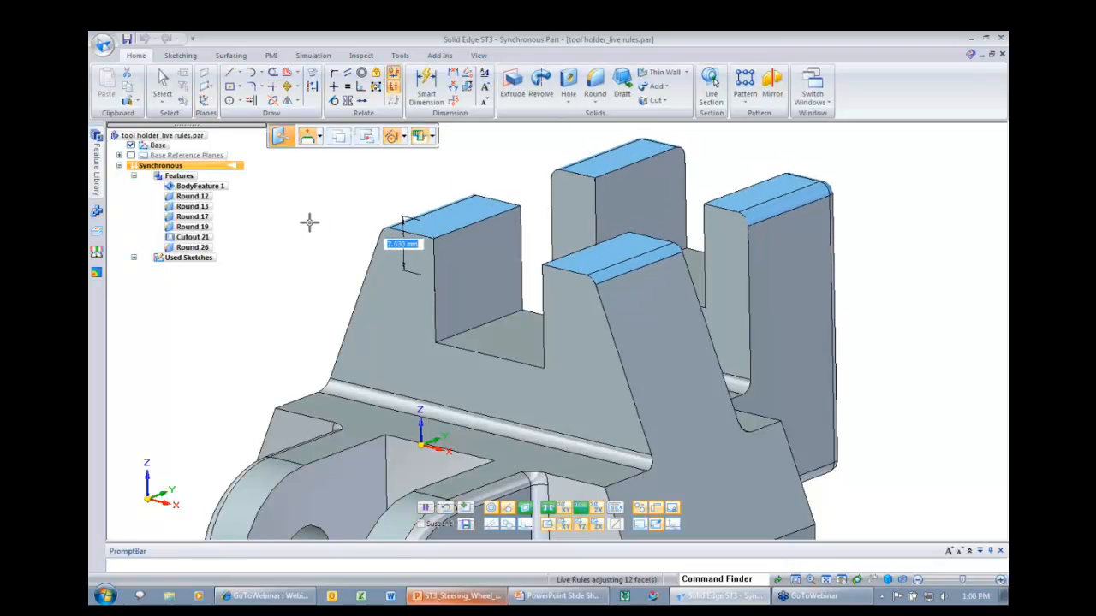
key(p)
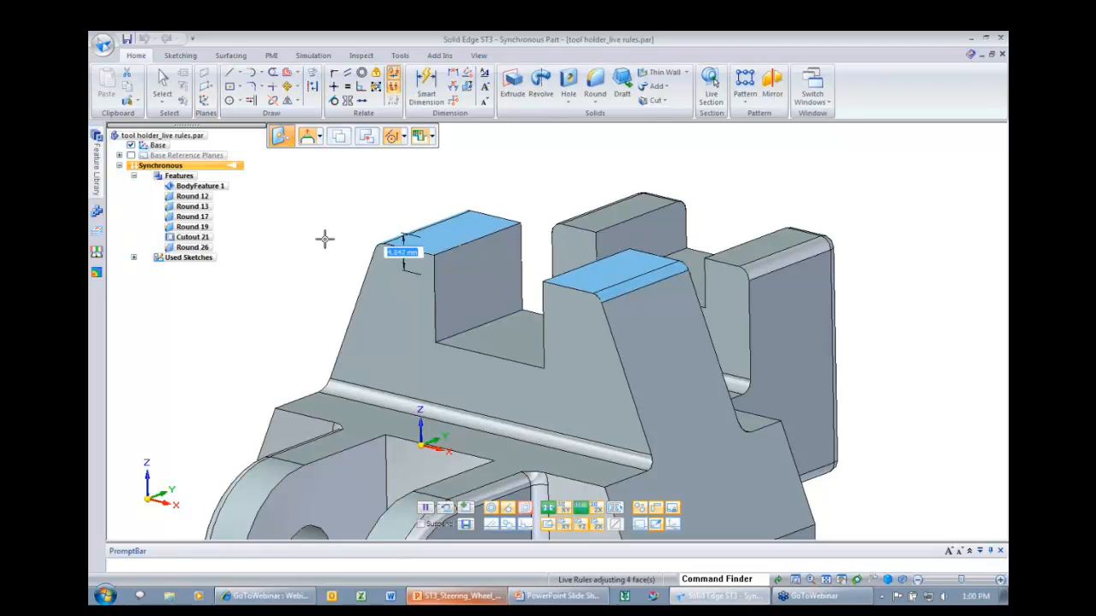
key(s)
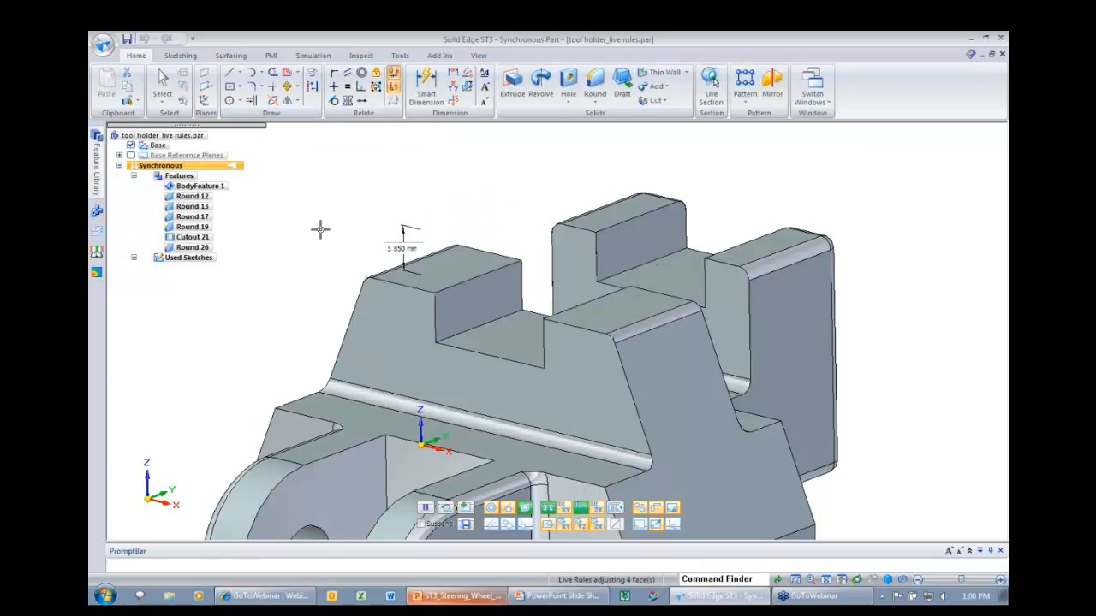
click(321, 222)
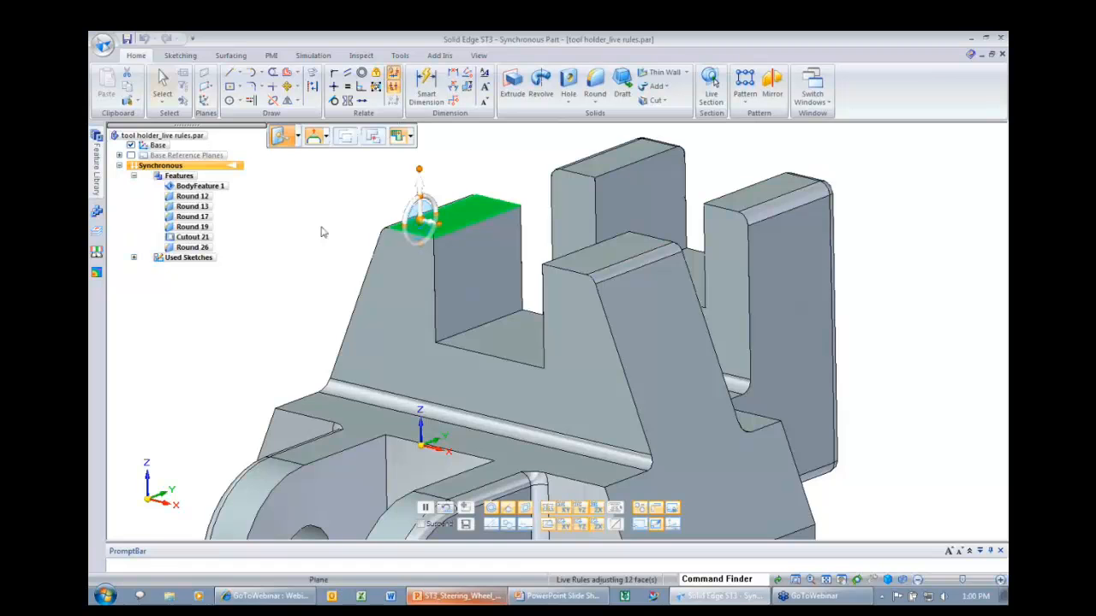
Try to rotate the sloped side face about its lower edge with the steering wheel, and clear the selection.
scroll(323, 232, down, 2)
click(648, 424)
drag(648, 423, 666, 459)
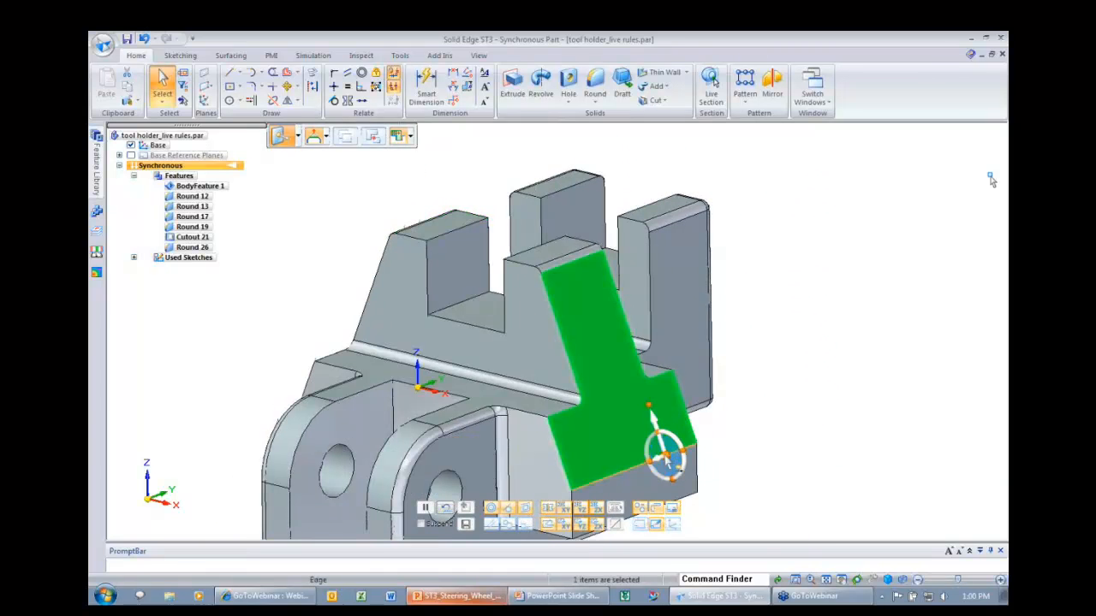
click(682, 442)
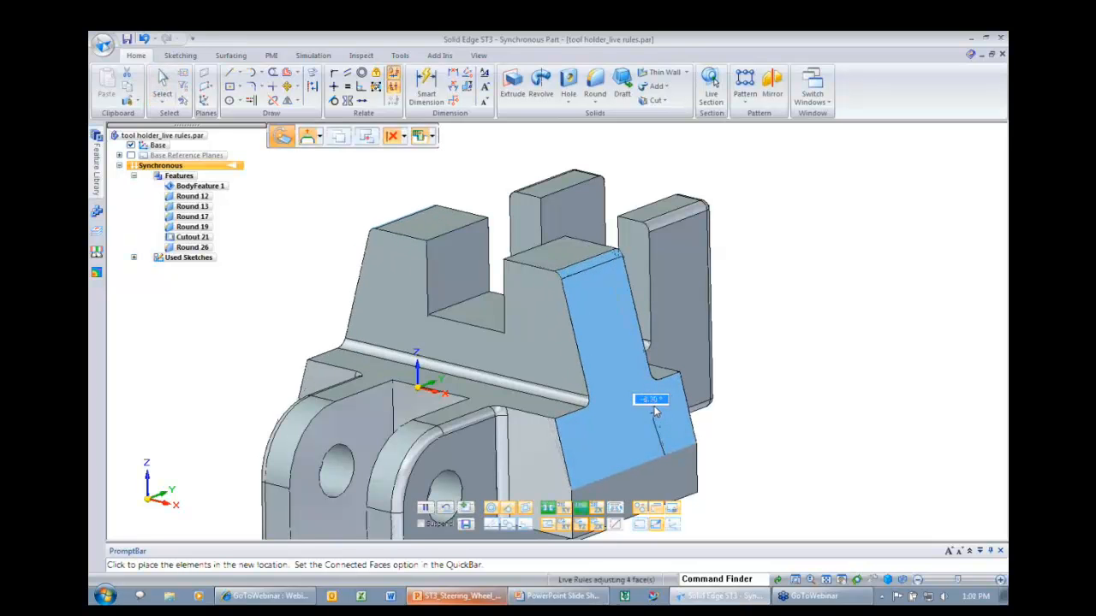
click(654, 407)
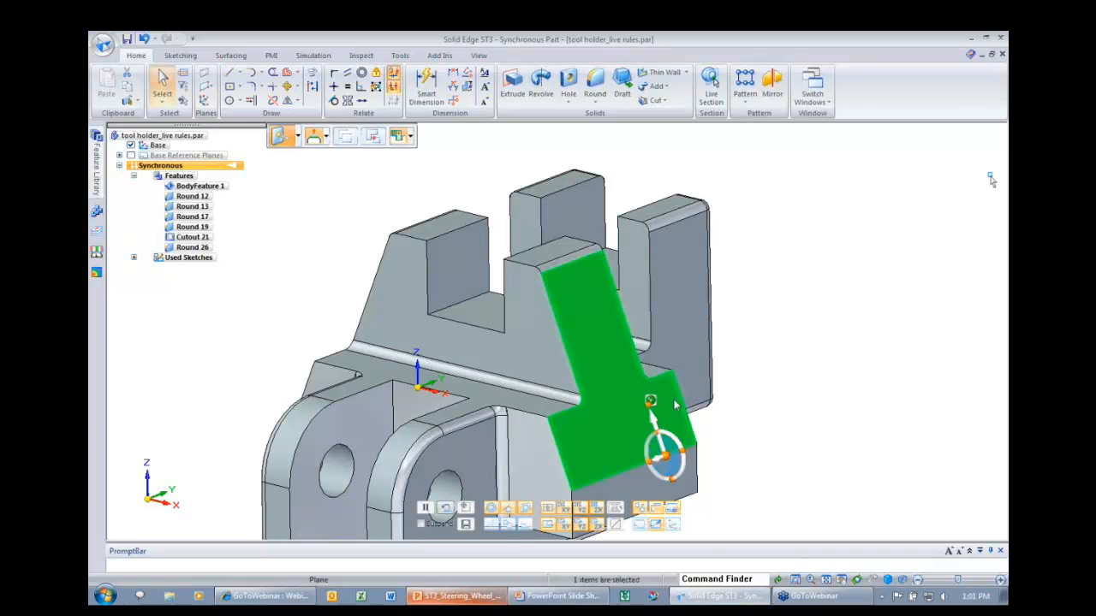
click(731, 348)
Move the near lug's hole about 15.5 mm outward along the lug with Live Rules active, pausing and resuming the move, and deselect it.
scroll(719, 389, down, 3)
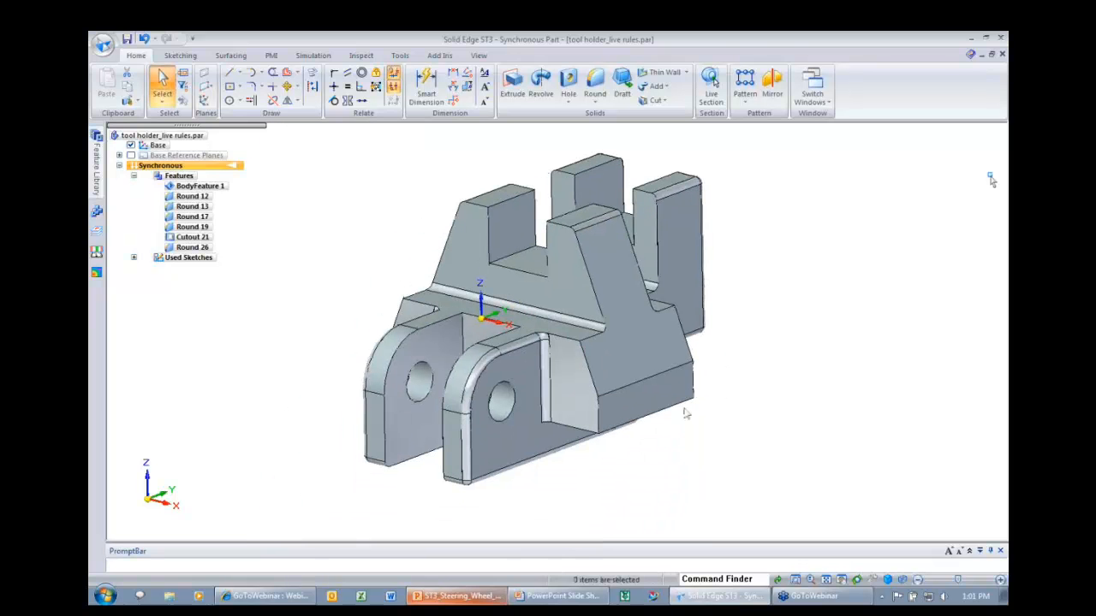
click(506, 392)
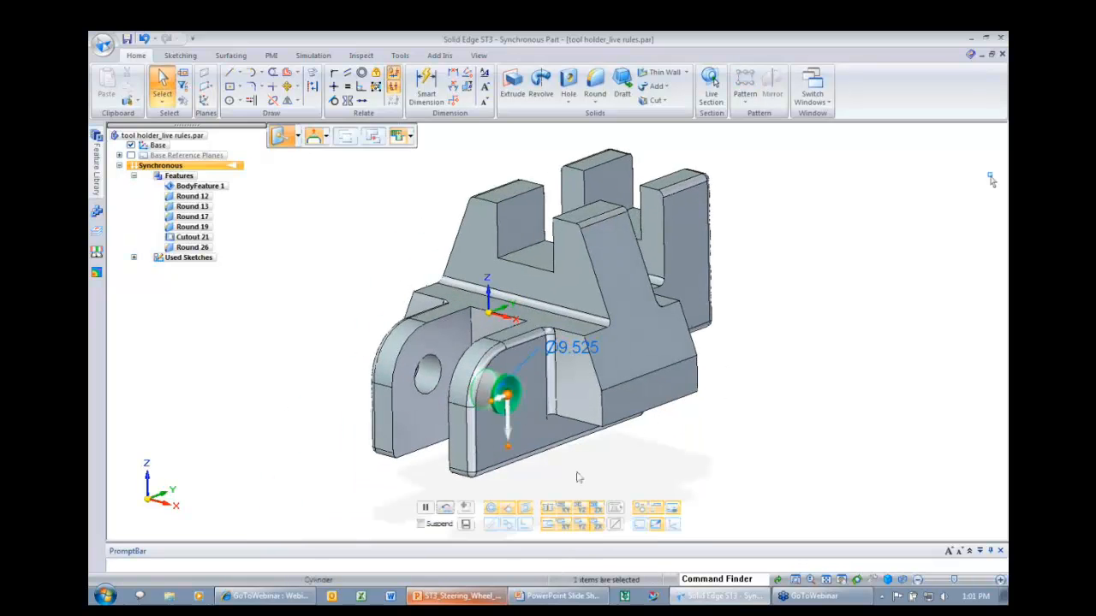
middle_drag(576, 473, 591, 456)
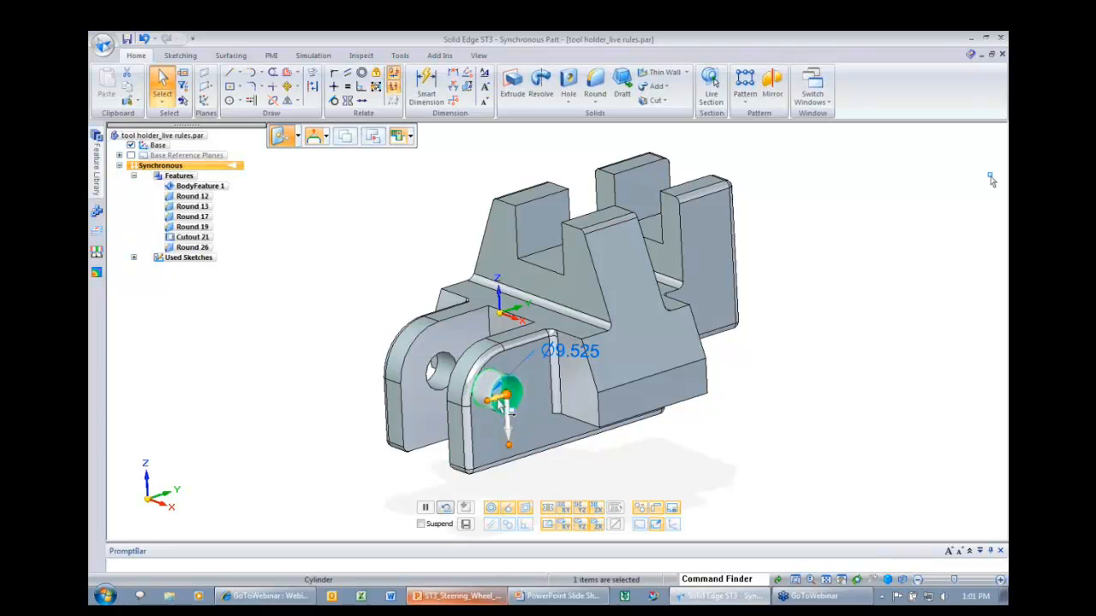
click(505, 408)
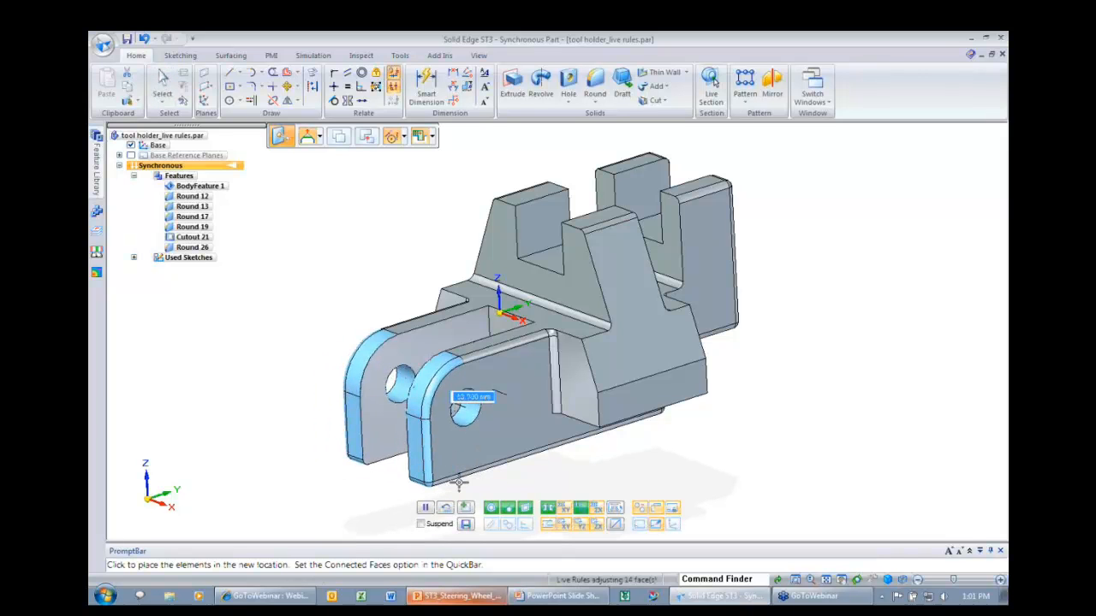
click(457, 485)
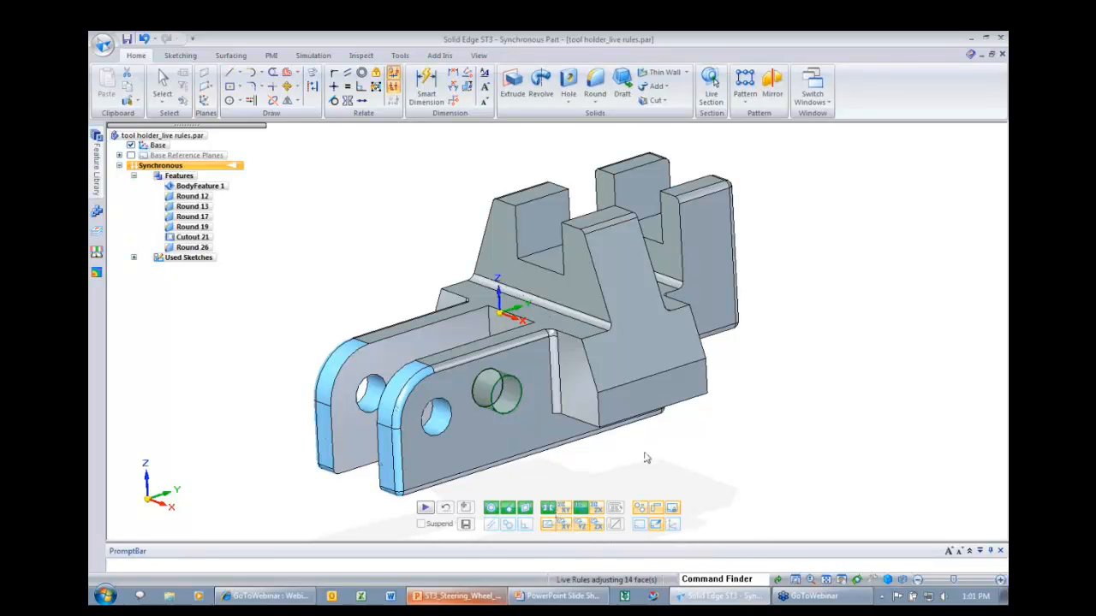
click(426, 508)
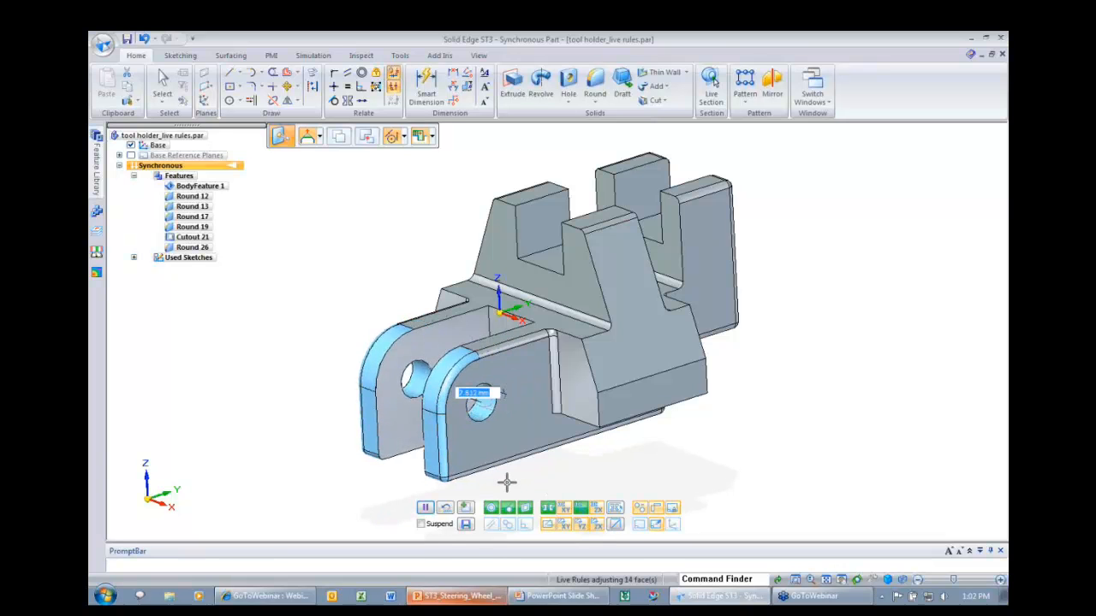
click(656, 508)
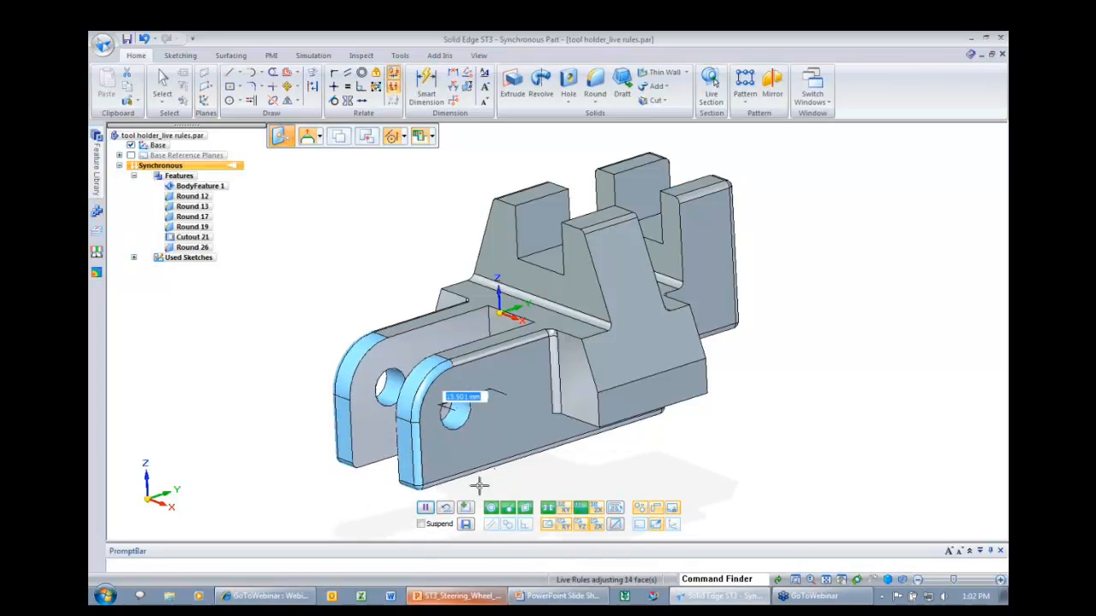
click(479, 486)
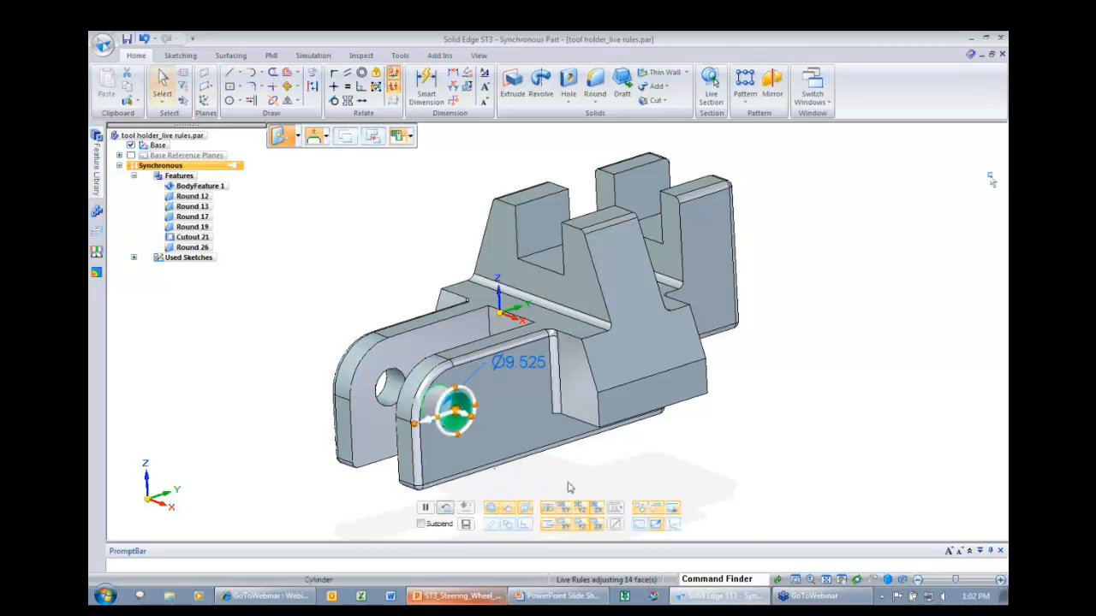
click(570, 486)
Turn on the parallel Live Rule and try to rotate the vertical face beside the near lug about its lower edge.
click(578, 395)
scroll(654, 442, up, 1)
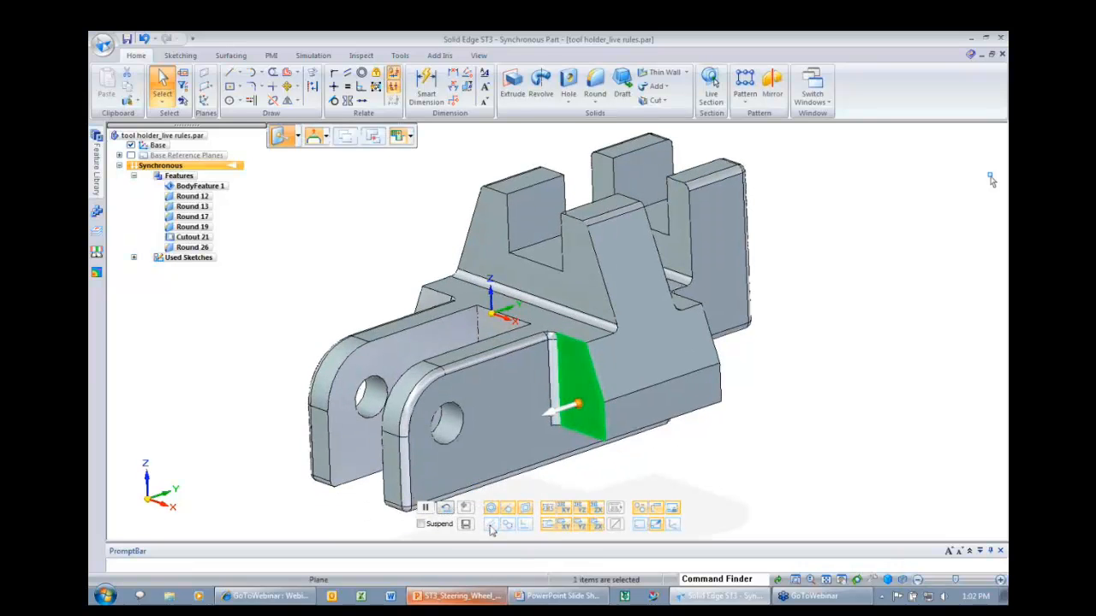
click(580, 405)
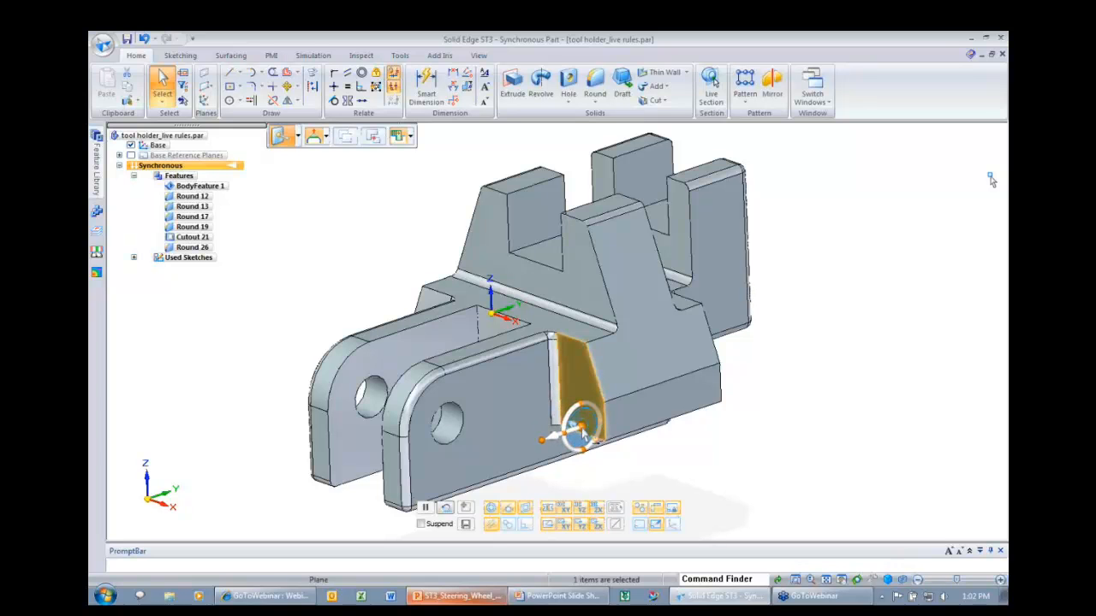
click(582, 431)
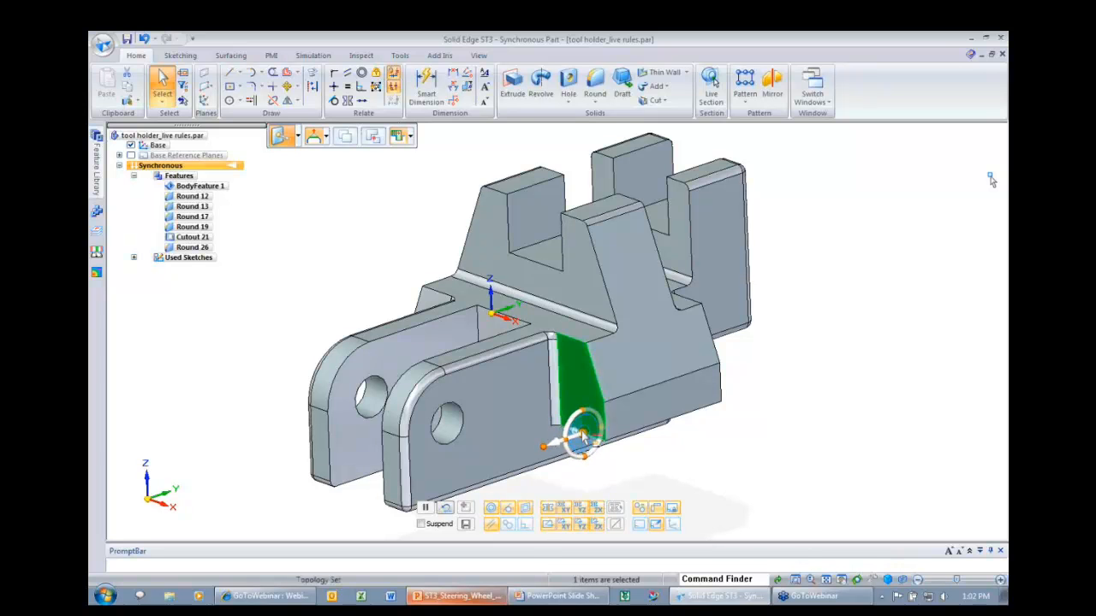
click(567, 421)
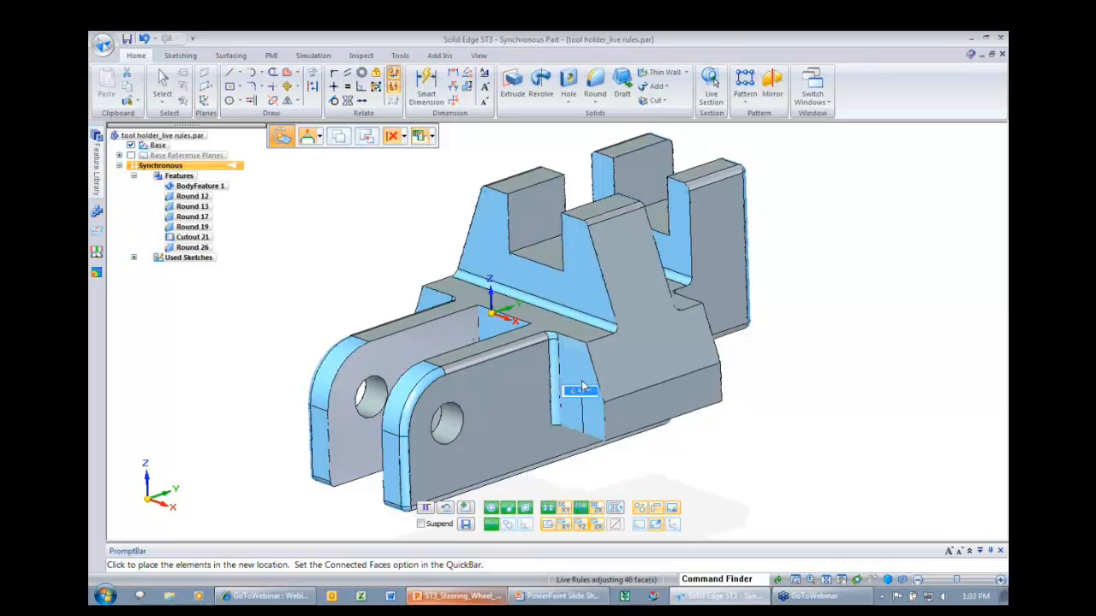
click(584, 387)
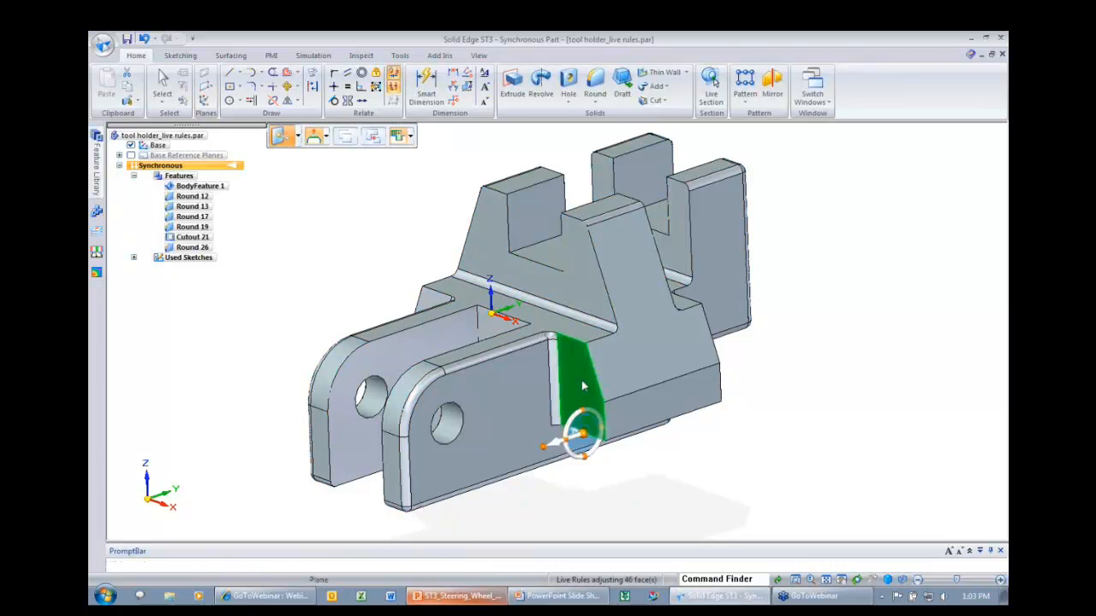
click(710, 446)
Start moving the left front prong's top face, open its relationships in Advanced Live Rules, and turn off the parallel Live Rule.
middle_drag(713, 452, 704, 450)
click(523, 204)
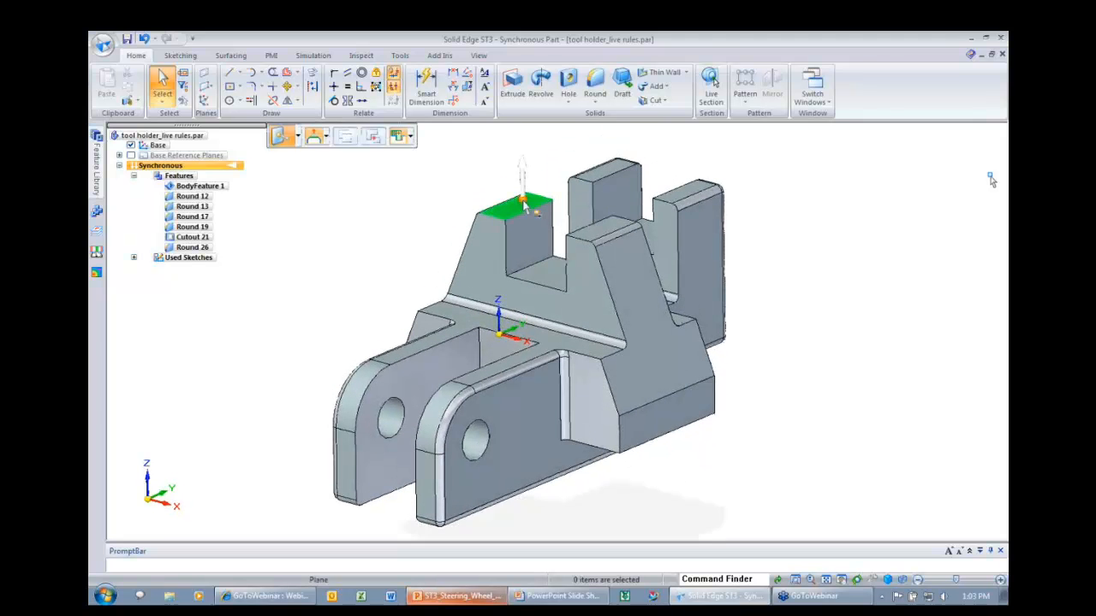
click(525, 203)
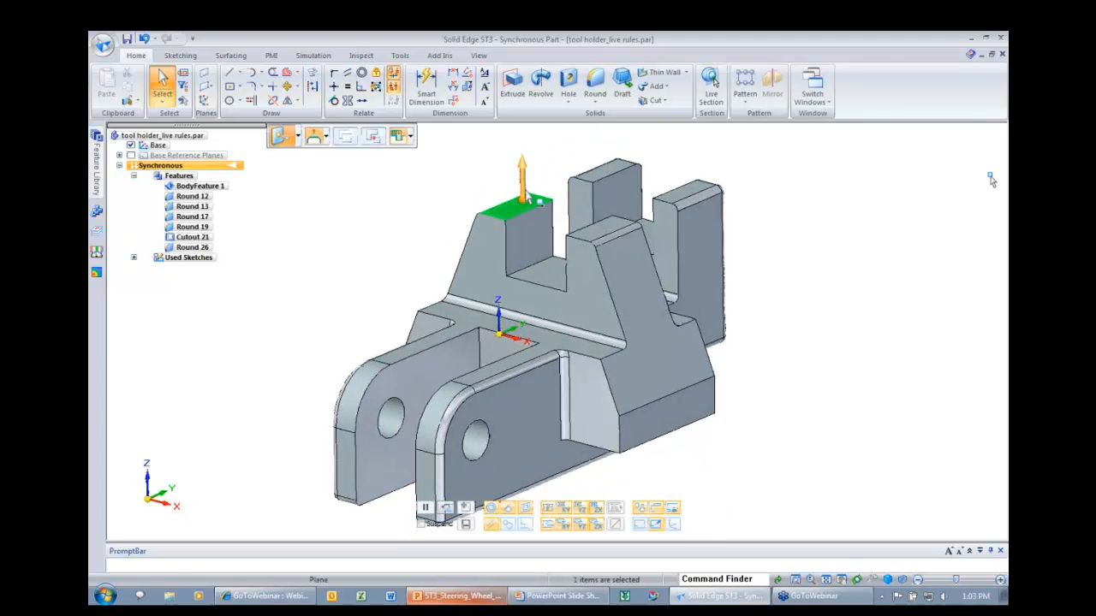
scroll(529, 199, up, 3)
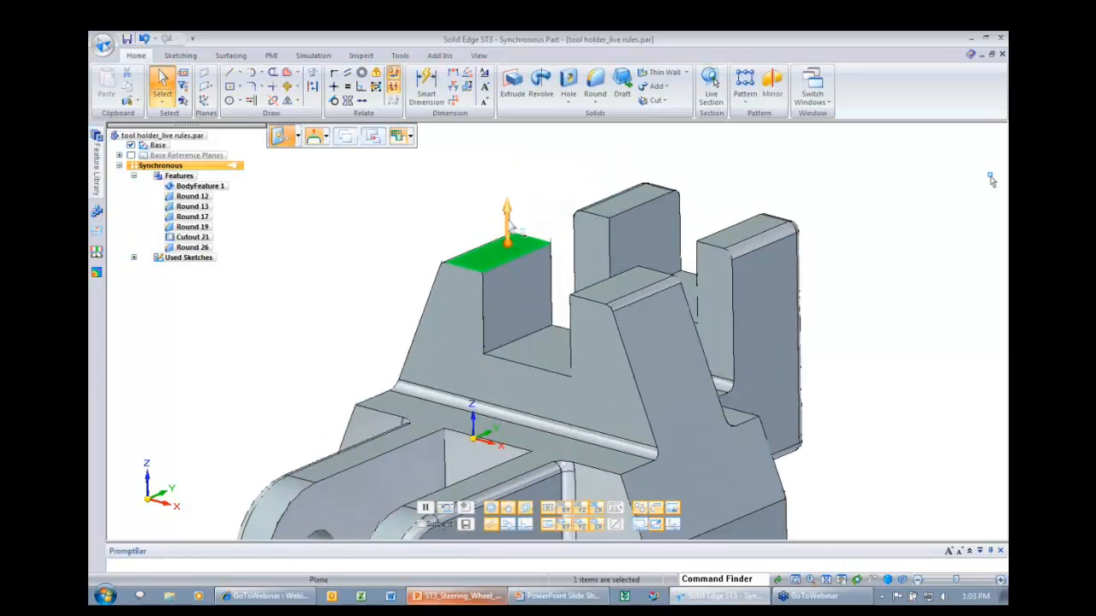
click(507, 221)
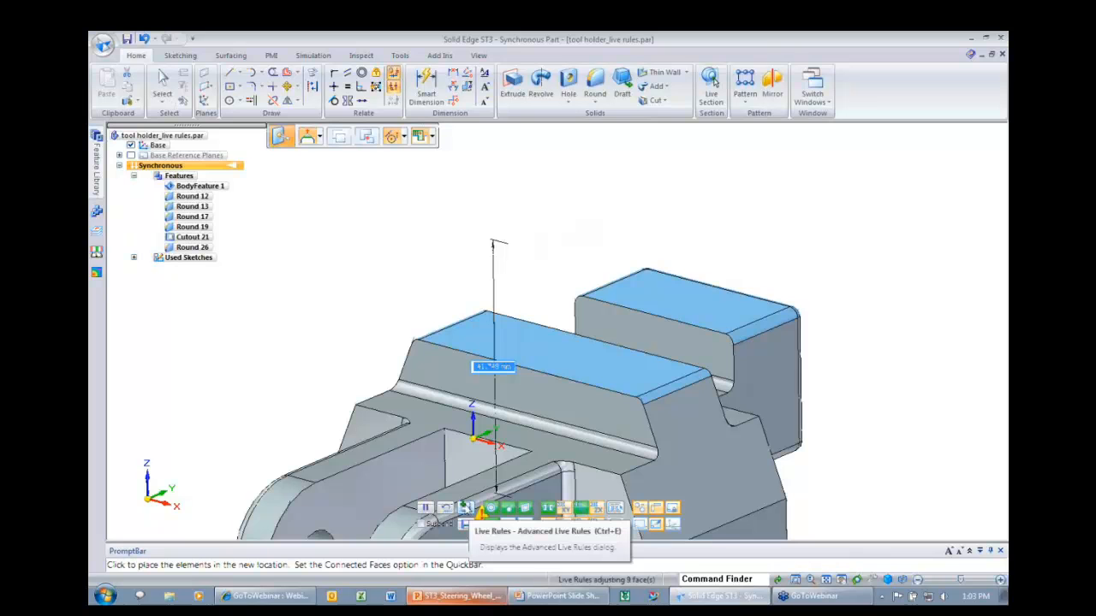
click(463, 509)
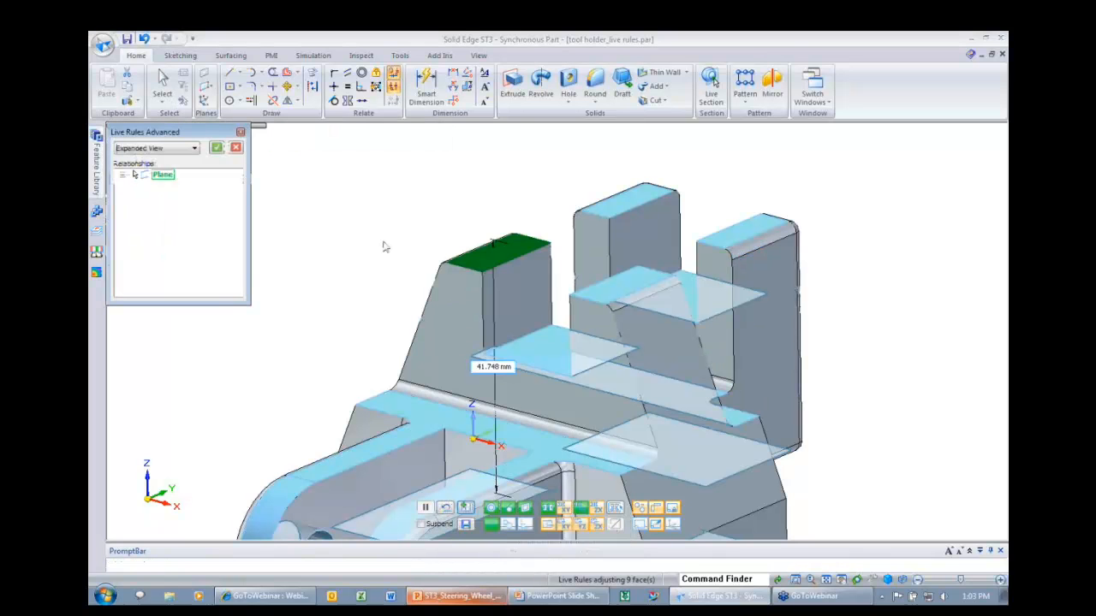
click(122, 174)
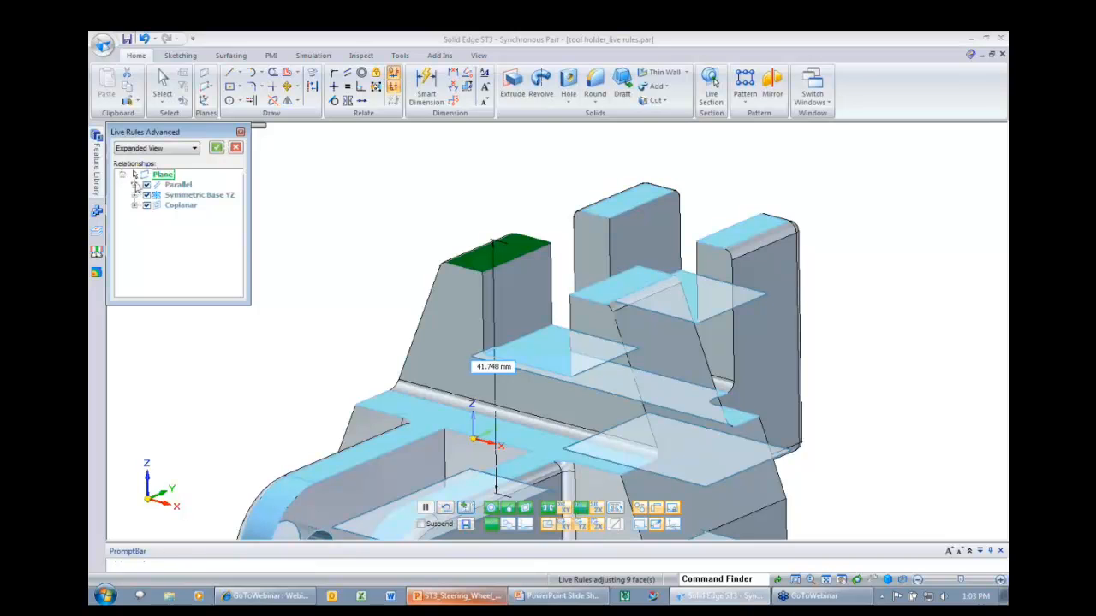
click(493, 529)
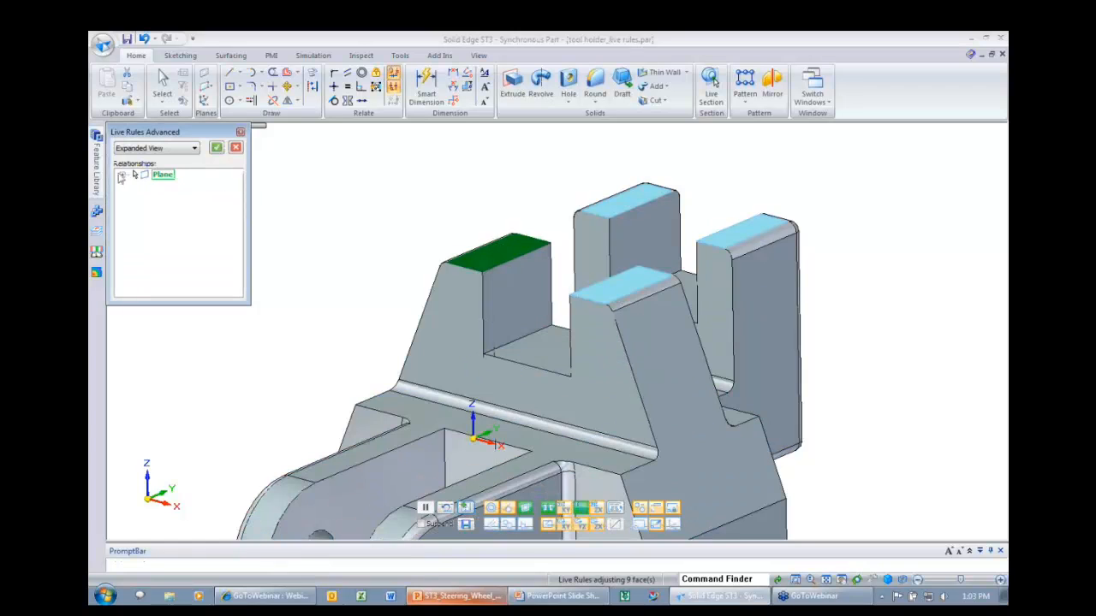
Try the prong top move in Advanced Live Rules with the symmetric and all but one coplanar face relationship released, and cancel it.
click(123, 176)
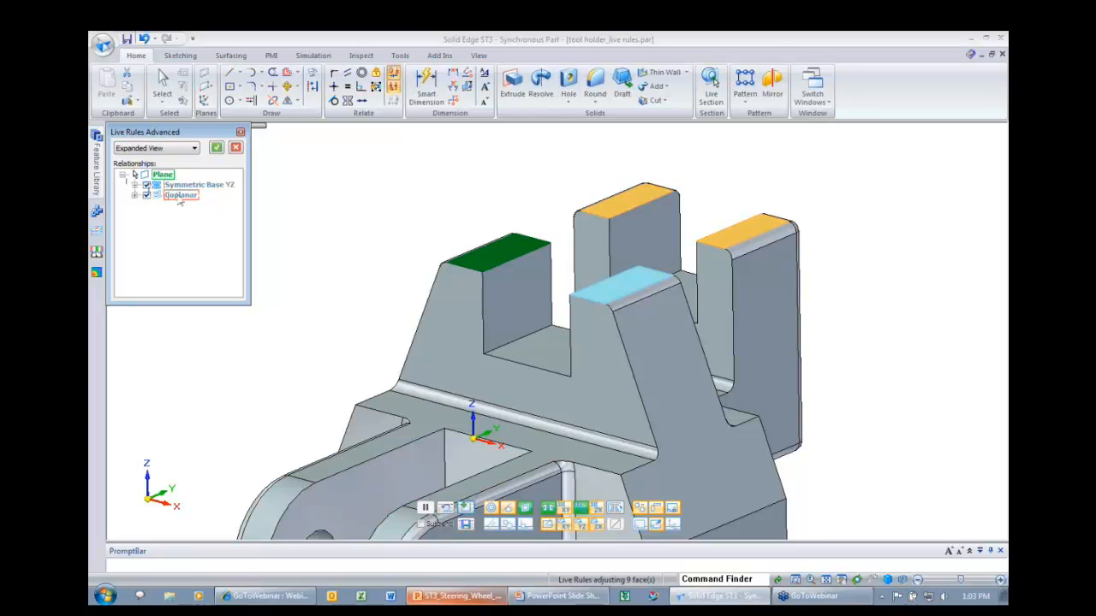
click(134, 185)
click(135, 205)
click(146, 226)
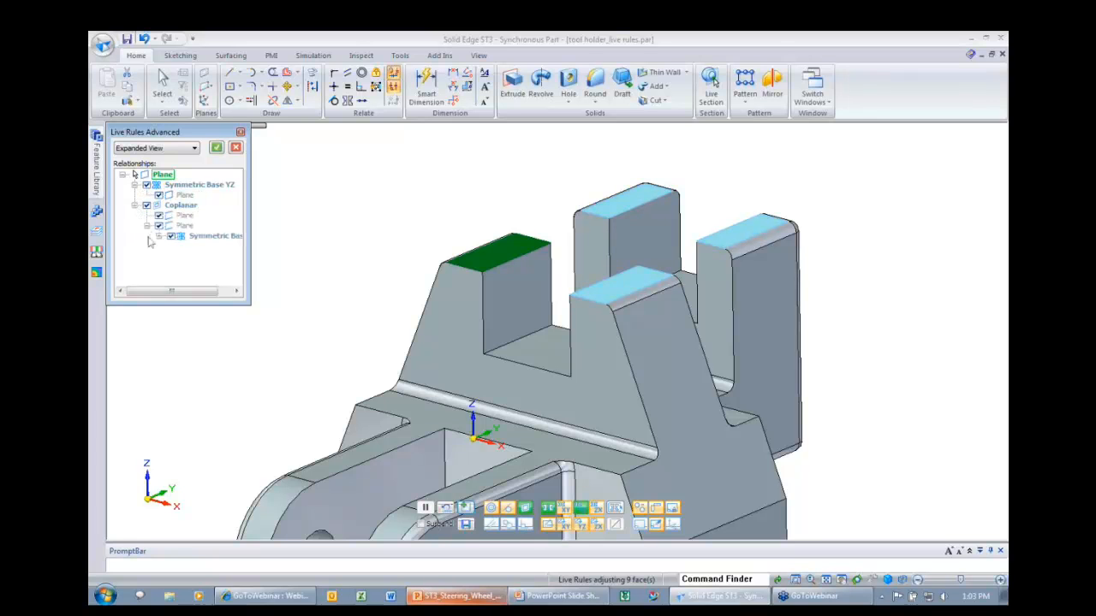
click(159, 236)
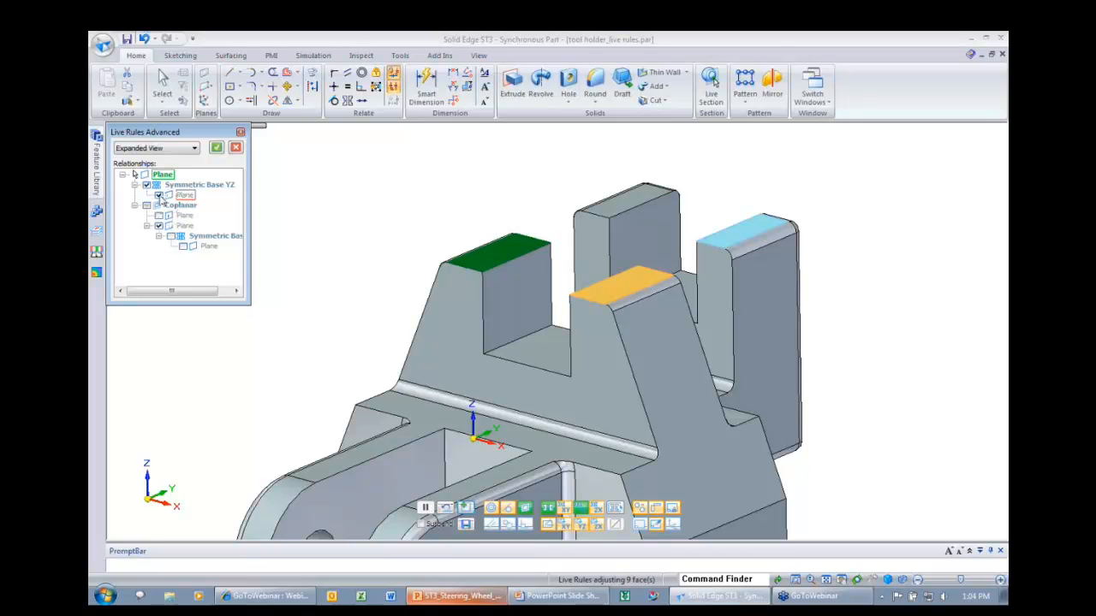
click(159, 196)
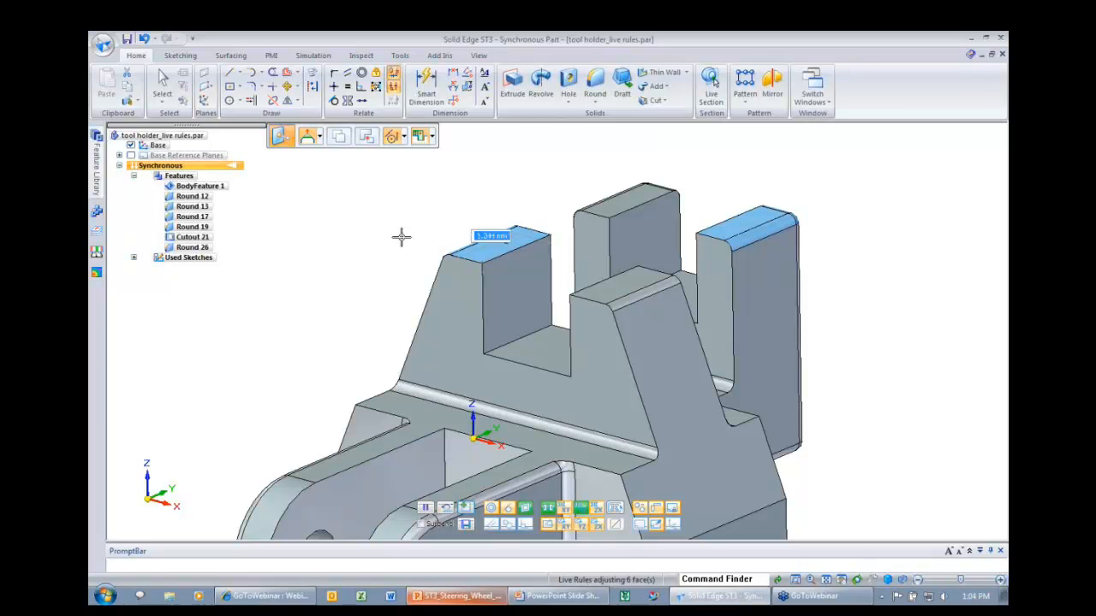
key(Escape)
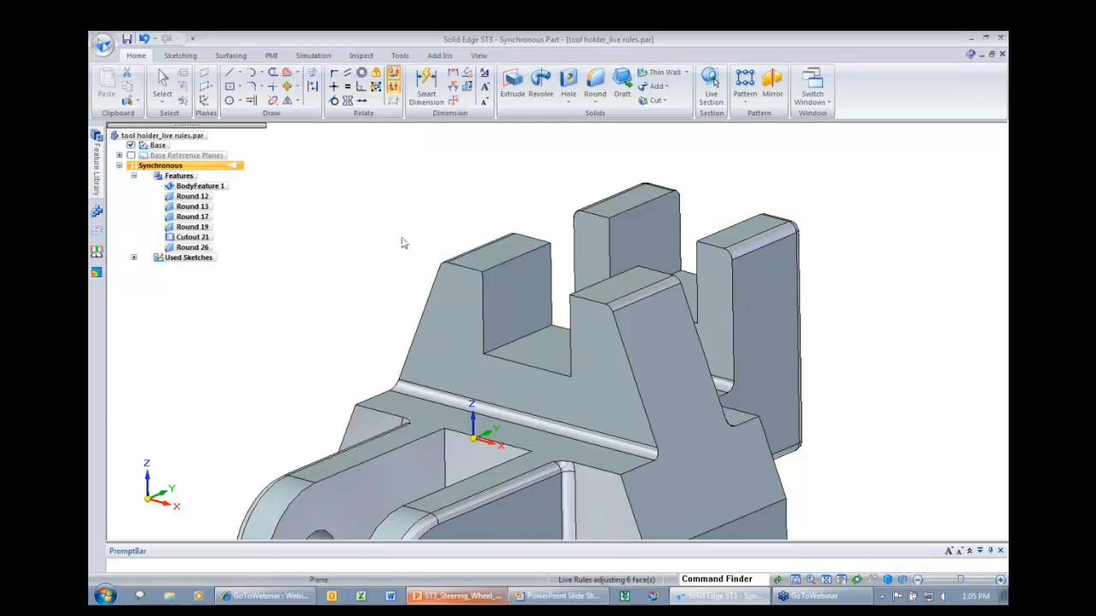
key(Escape)
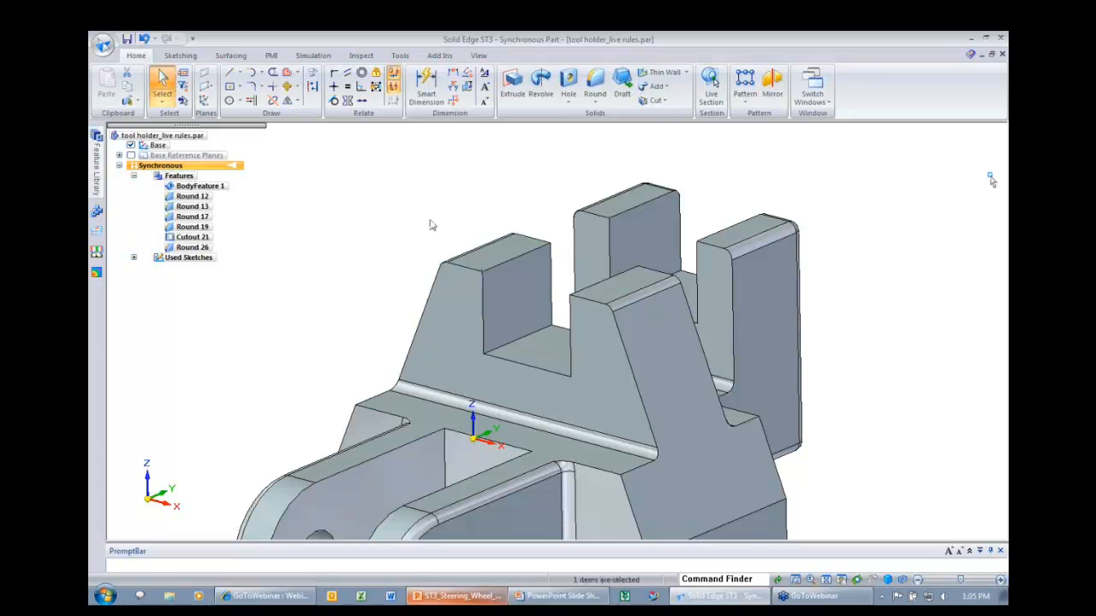
Lower only the left front prong's top face with Live Rules suspended.
scroll(432, 225, up, 3)
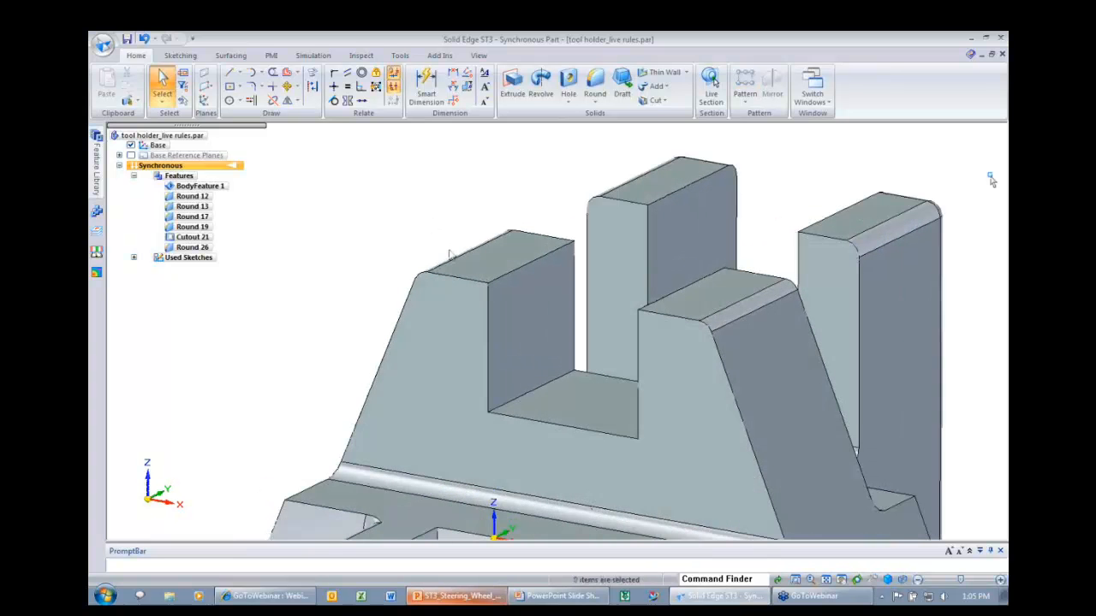
click(479, 255)
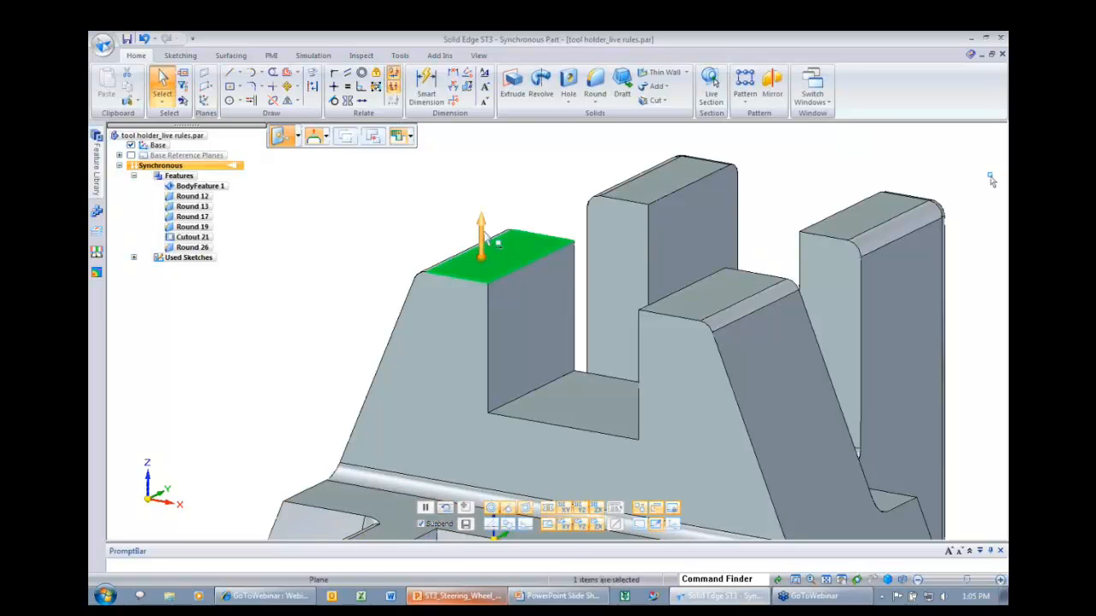
click(481, 259)
click(465, 300)
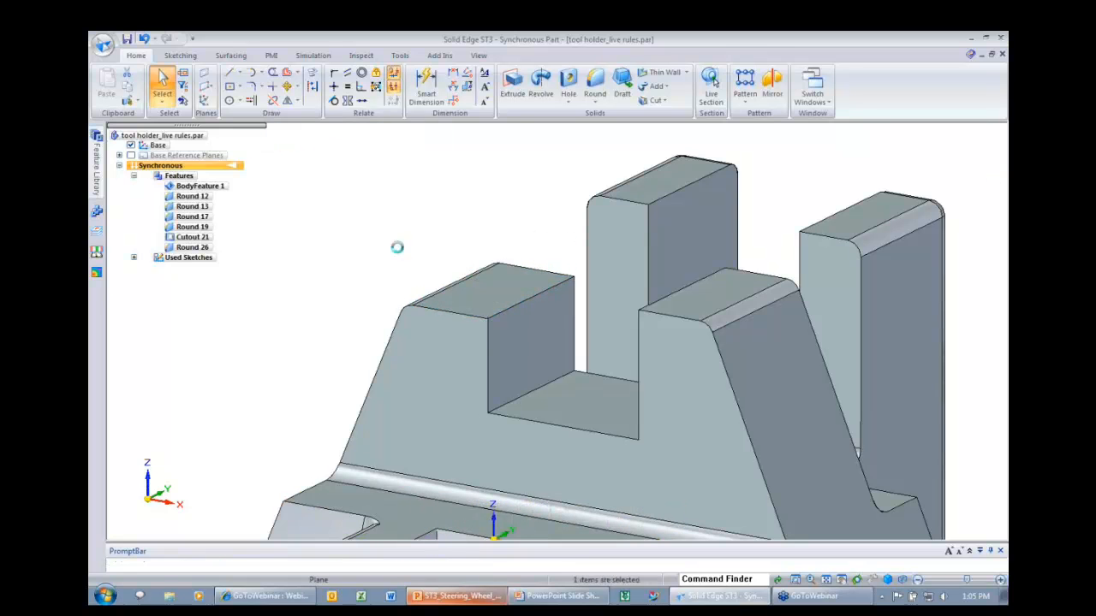
Select the lowered prong's top face and reposition the steering wheel origin 4 mm directly above it.
scroll(420, 266, up, 2)
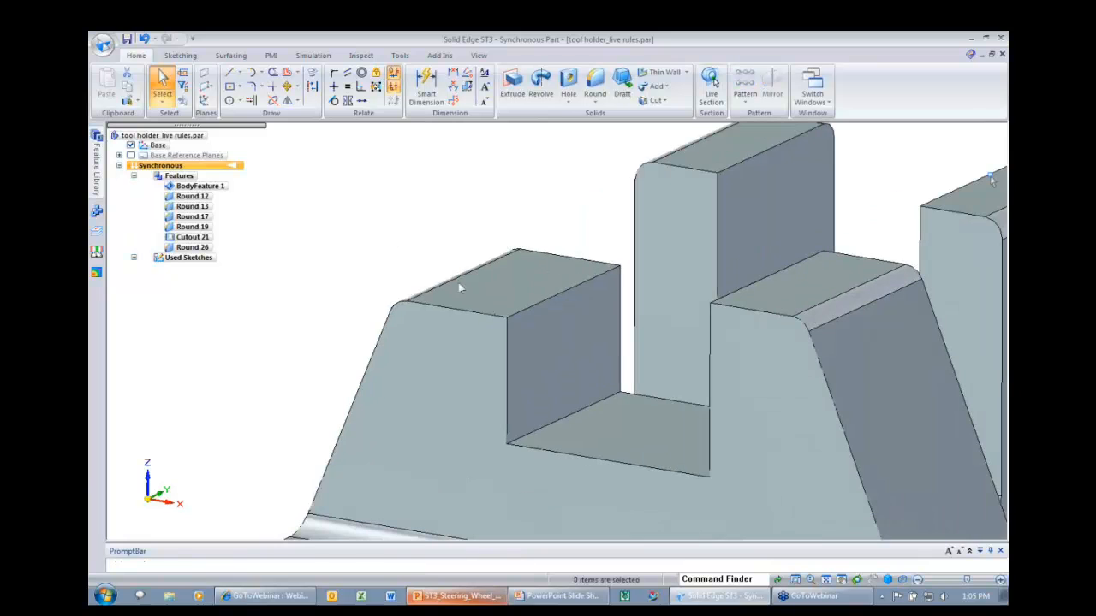
click(512, 267)
middle_drag(469, 293, 398, 267)
drag(517, 265, 511, 282)
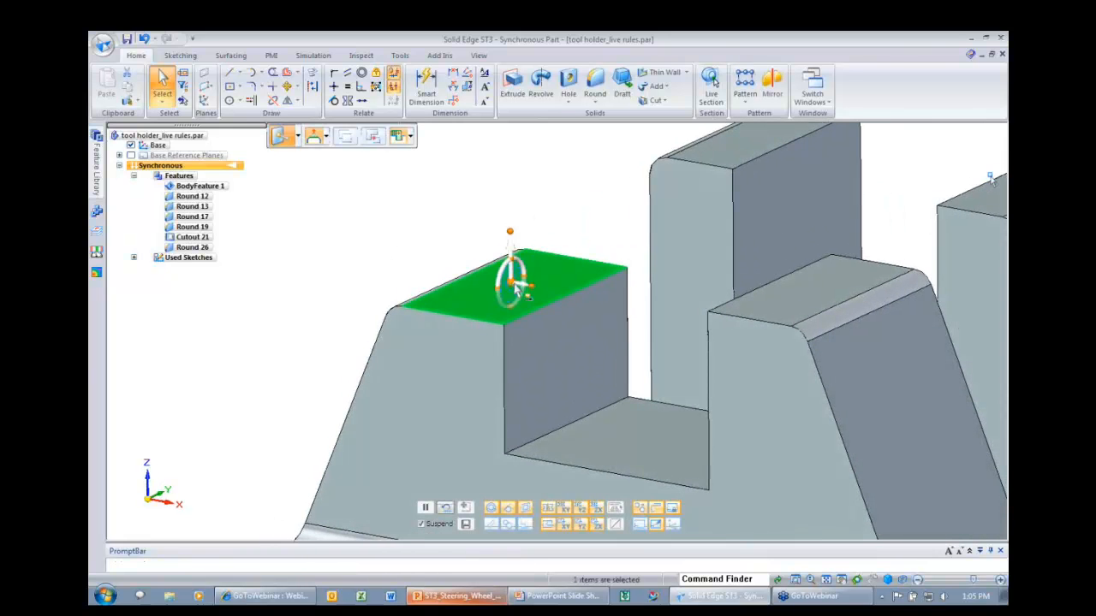
click(511, 248)
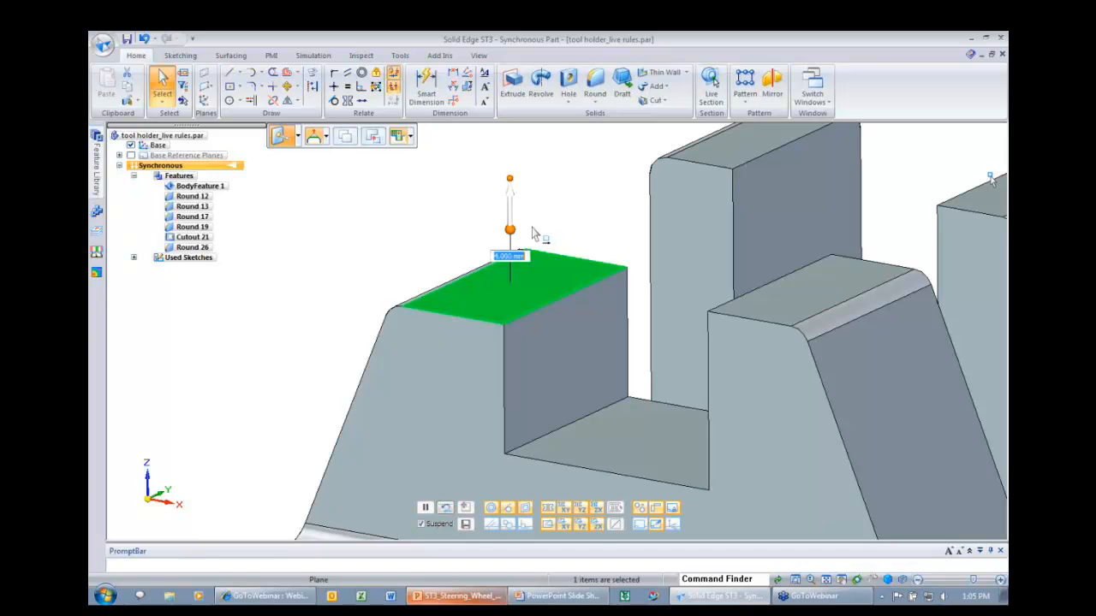
click(545, 222)
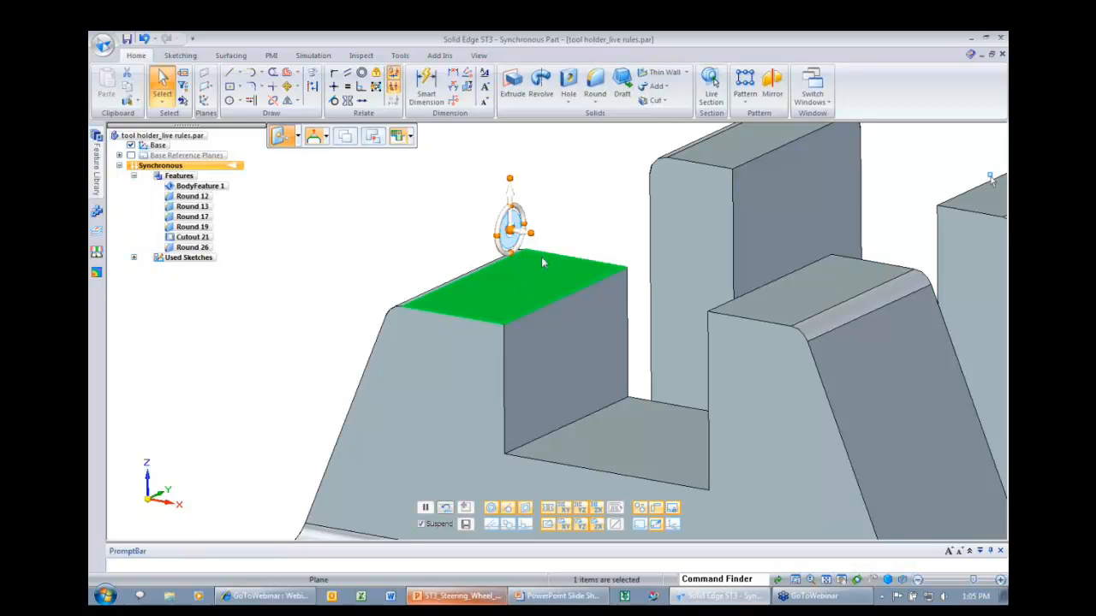
Move the prong's top face vertically so the offset steering wheel origin aligns with the rear prong's top vertex, and deselect it.
middle_drag(542, 257, 670, 190)
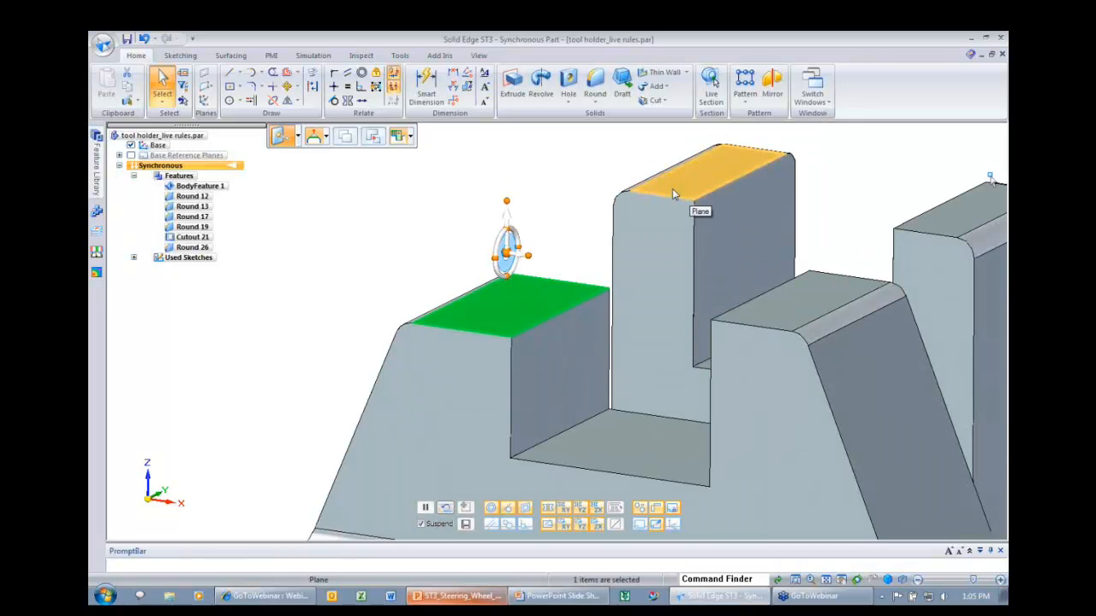
click(512, 220)
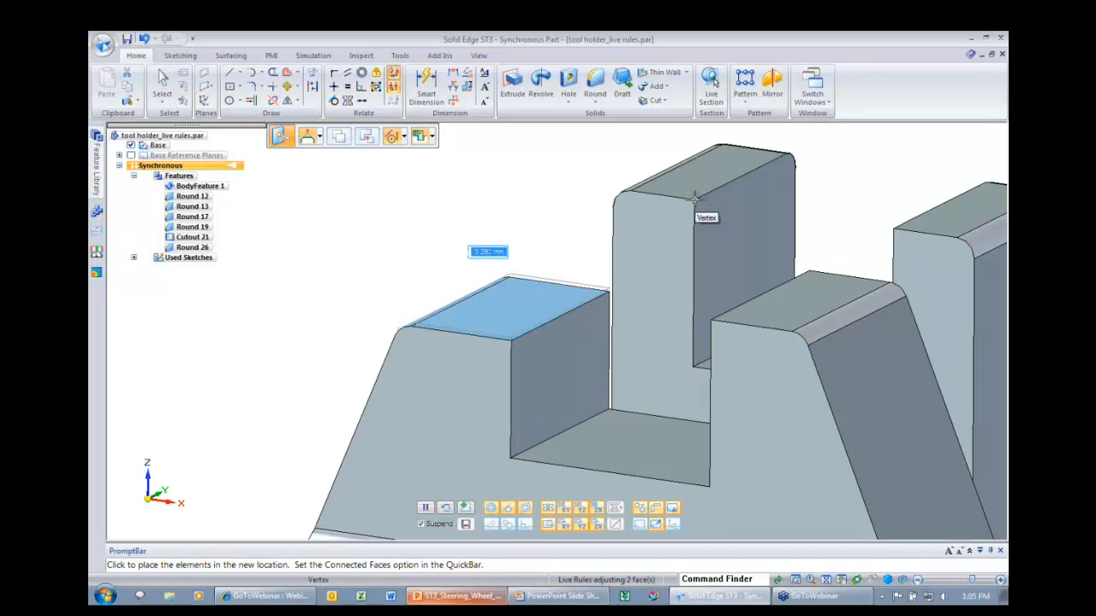
click(694, 200)
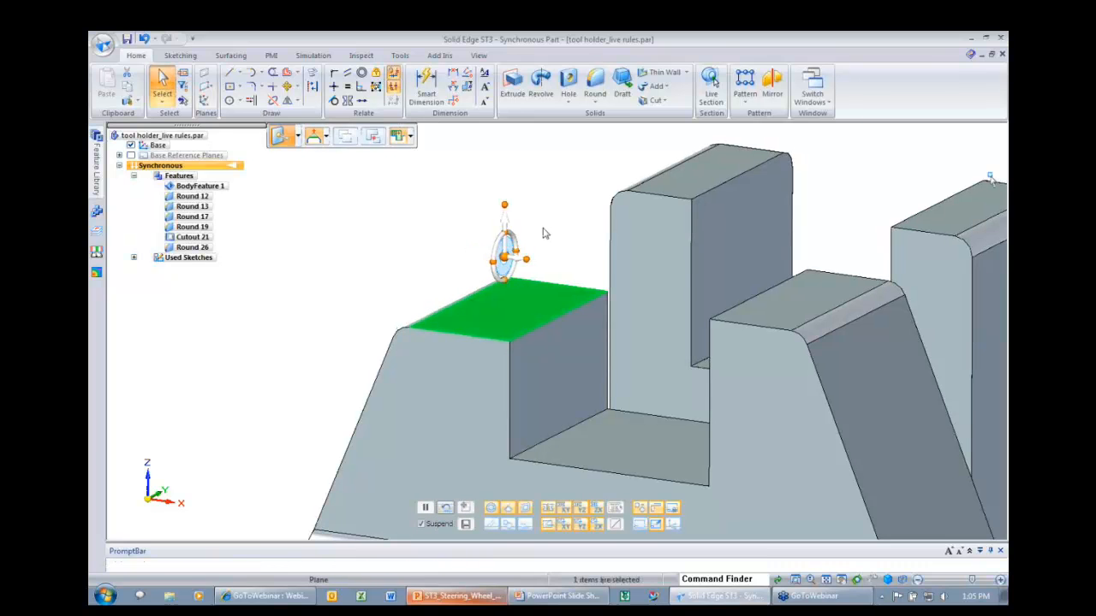
click(381, 278)
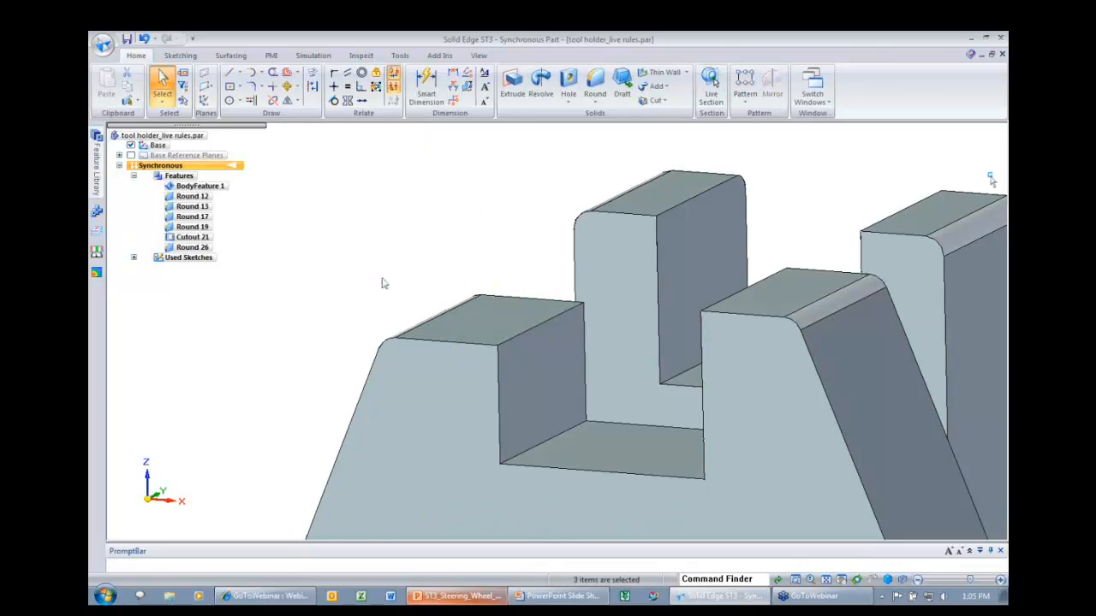
Dimension the vertical distance between the top edges of the left front prong and the taller prong behind it.
click(427, 86)
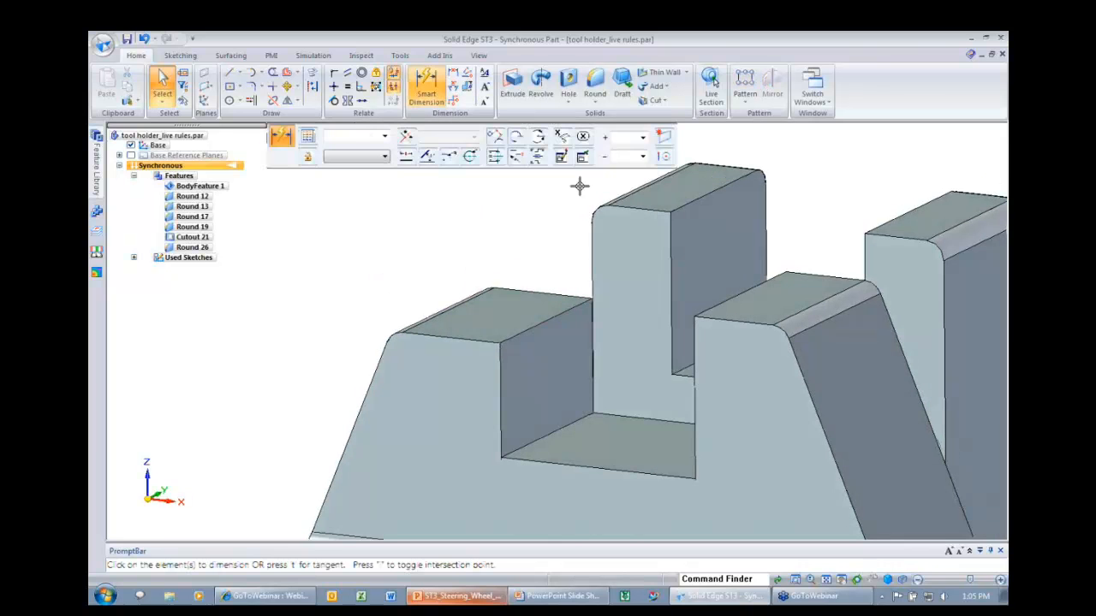
click(629, 208)
click(457, 339)
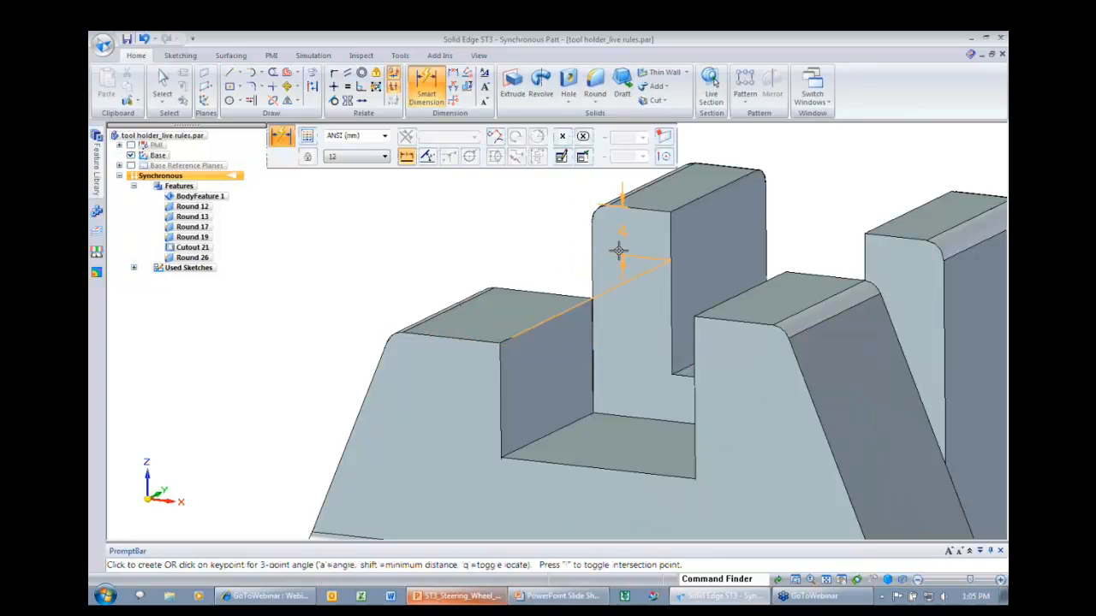
click(529, 233)
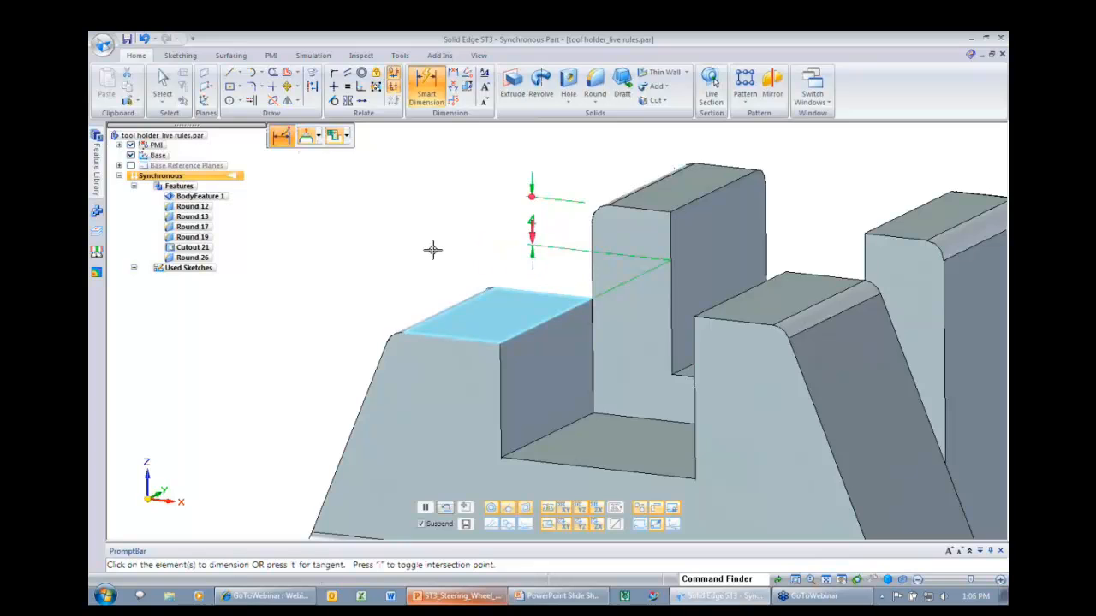
scroll(432, 250, down, 2)
key(Escape)
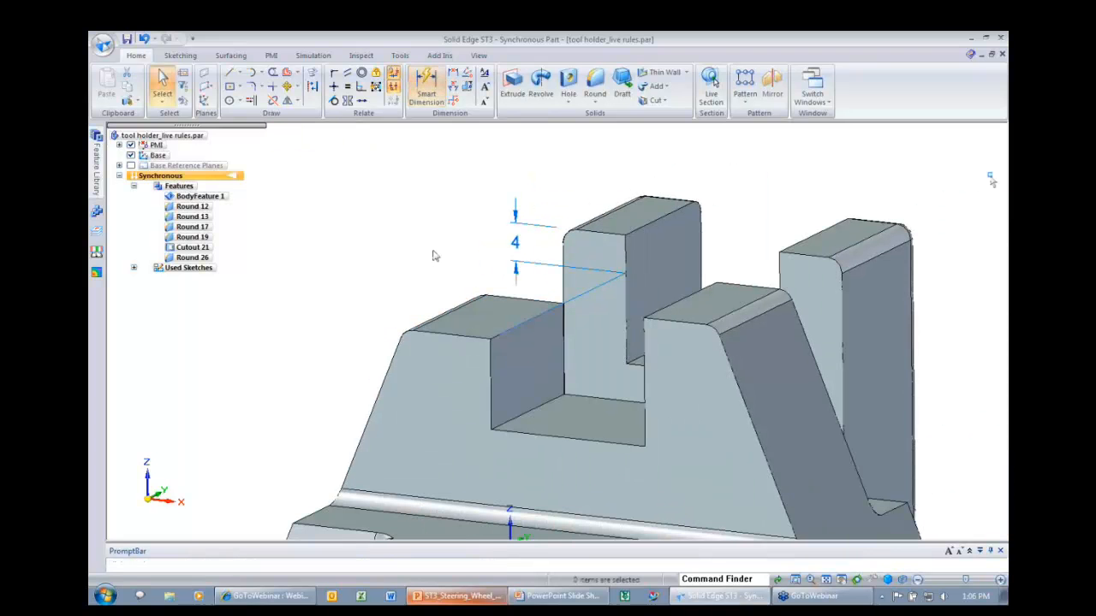
scroll(435, 256, down, 5)
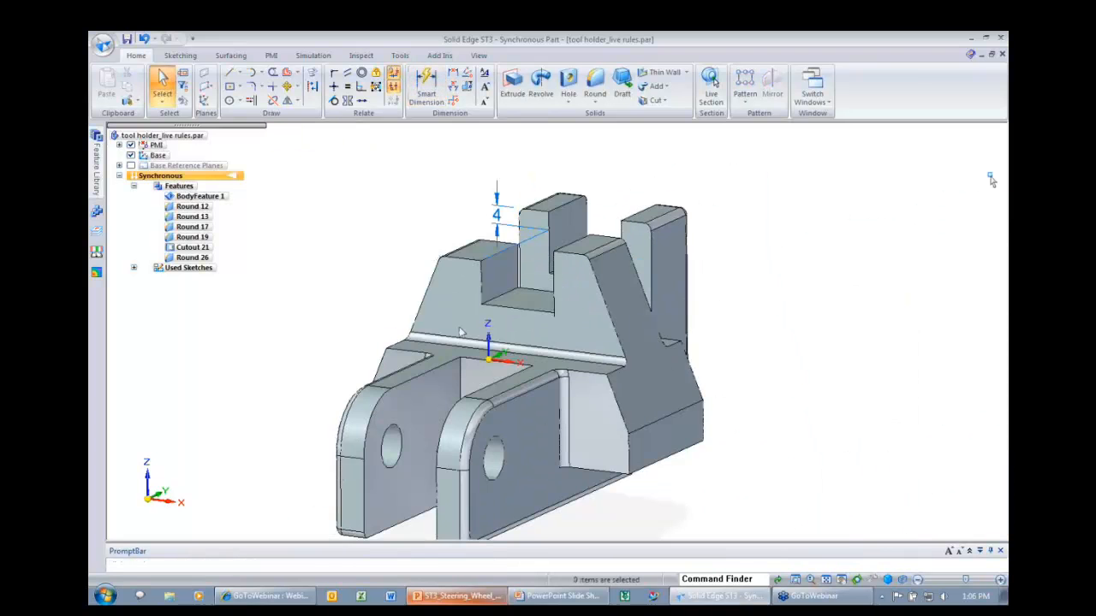